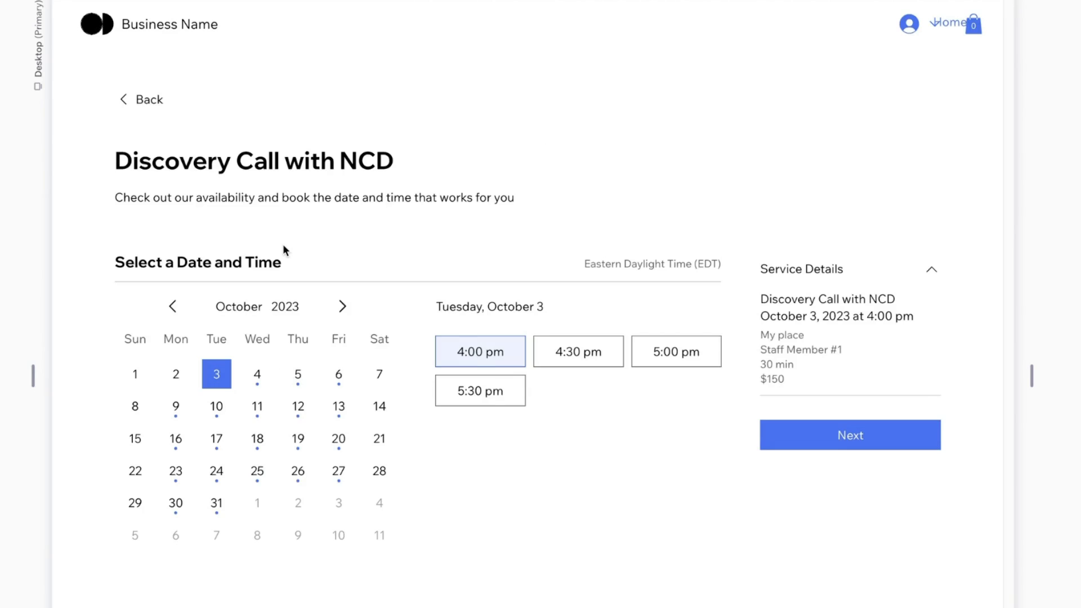
# - In the booking calendar preview, choose Wednesday, October 11 and the 12:00 pm session
pyautogui.click(258, 405)
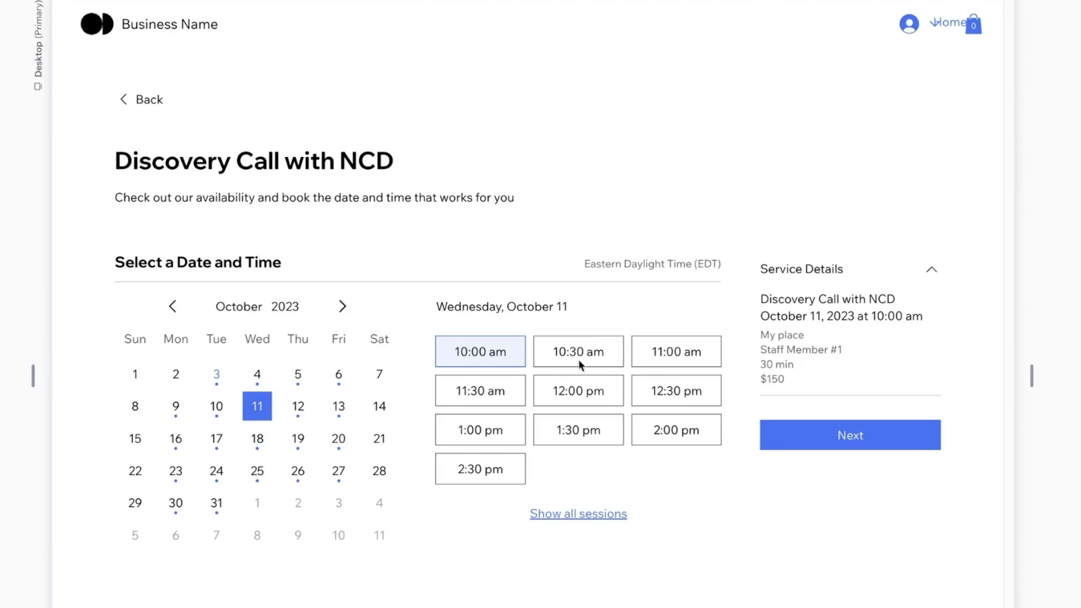
pyautogui.click(597, 388)
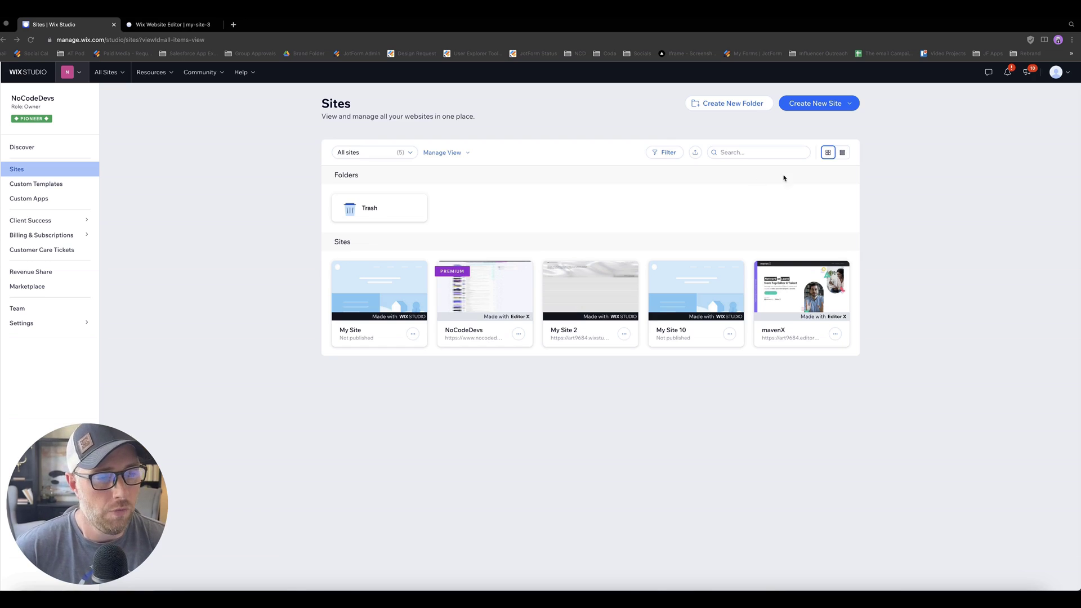
# - Create a new site from a blank canvas, which opens as My Site 4 in the editor
pyautogui.click(823, 105)
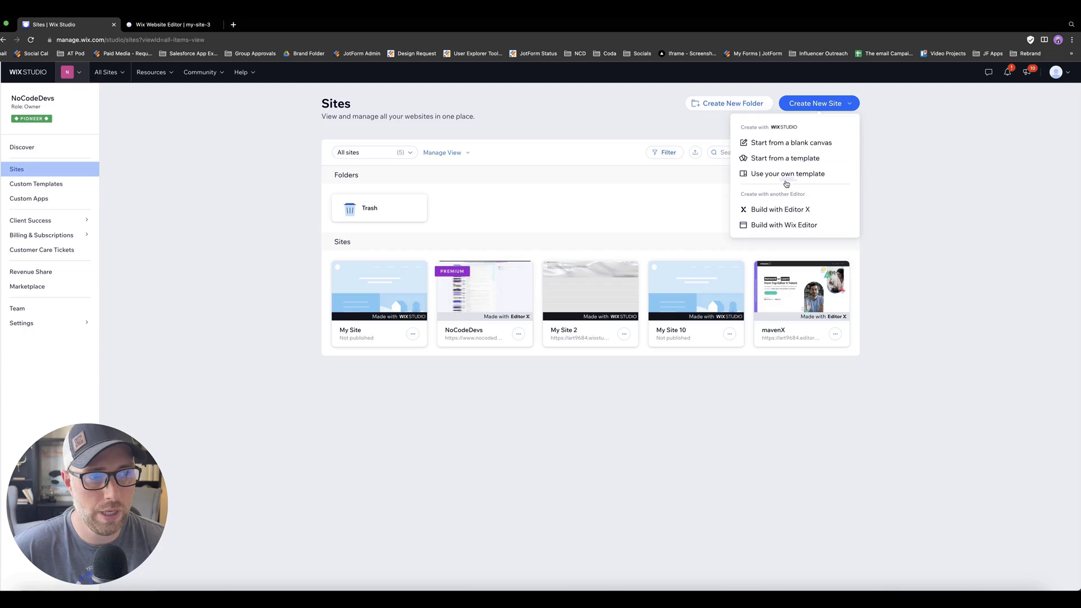
pyautogui.click(782, 142)
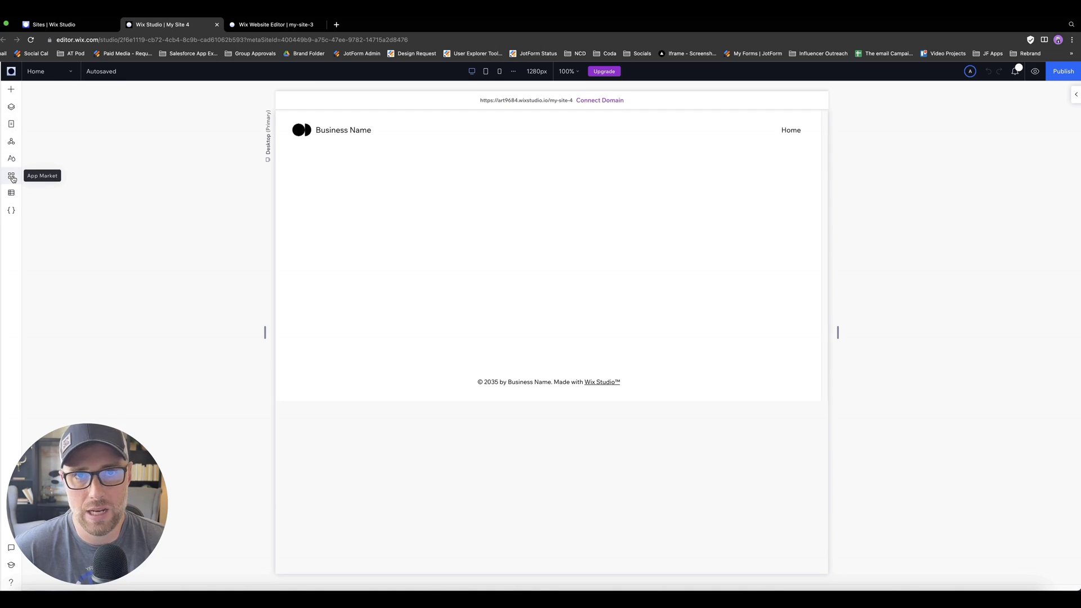
# - Search the App Market for 'book' and open the Wix Bookings app page
pyautogui.click(12, 178)
pyautogui.click(164, 138)
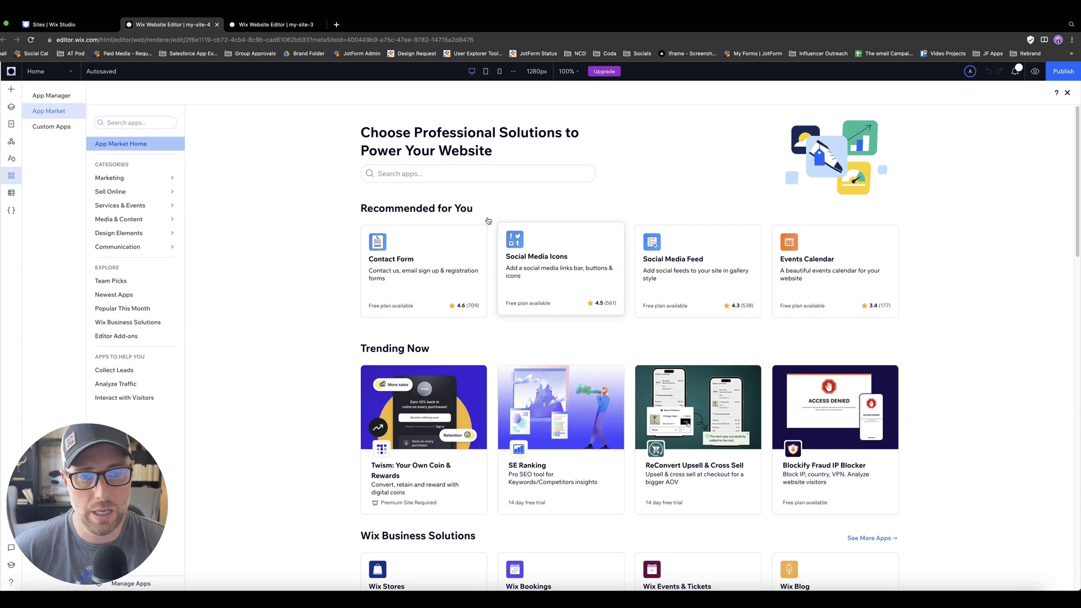
pyautogui.click(434, 172)
pyautogui.write('book')
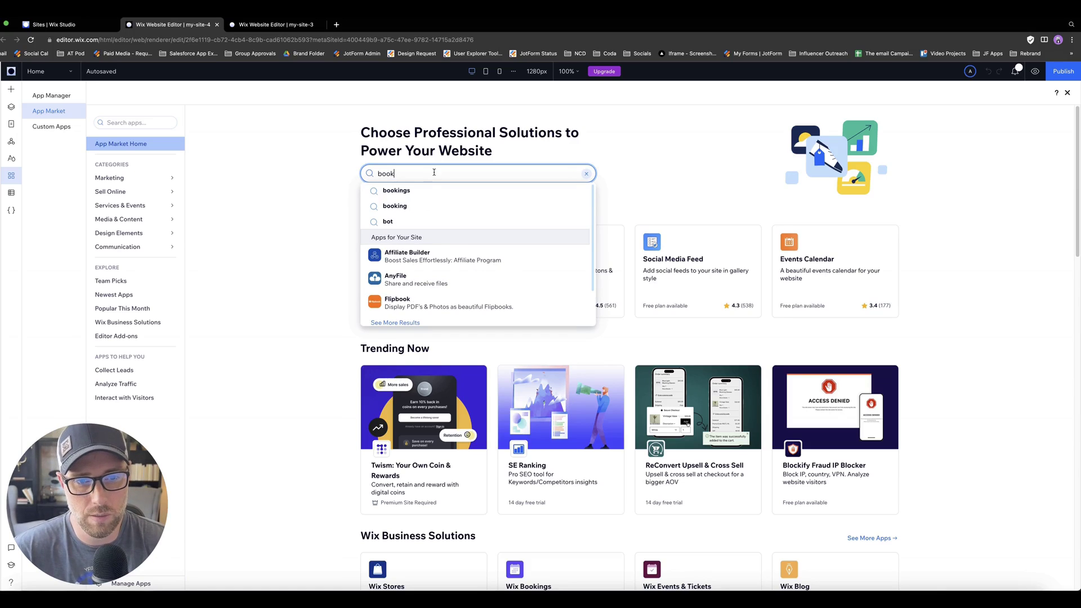
pyautogui.click(413, 190)
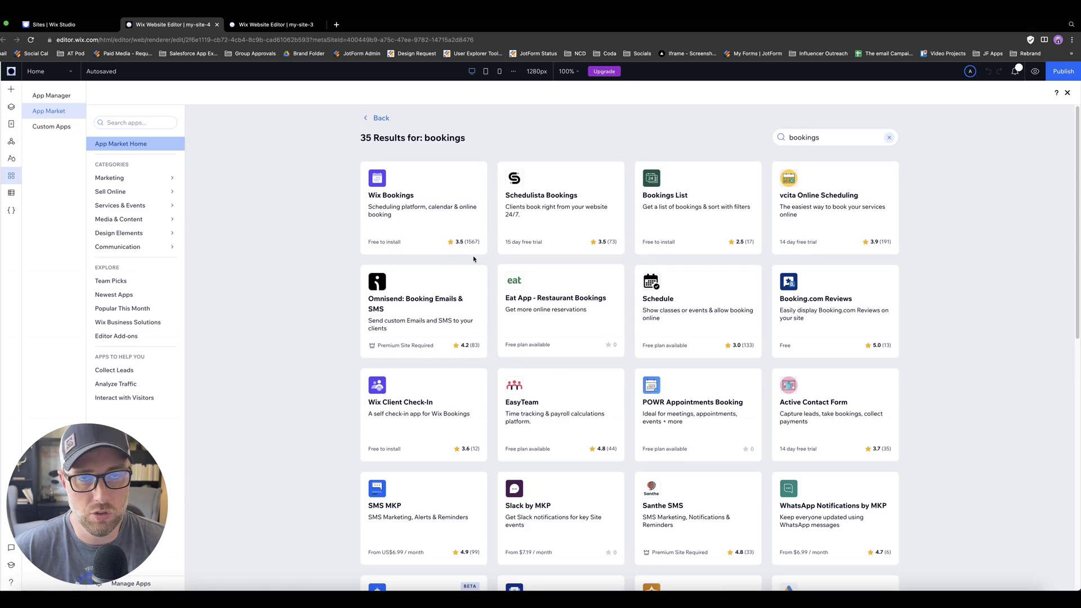
pyautogui.click(432, 213)
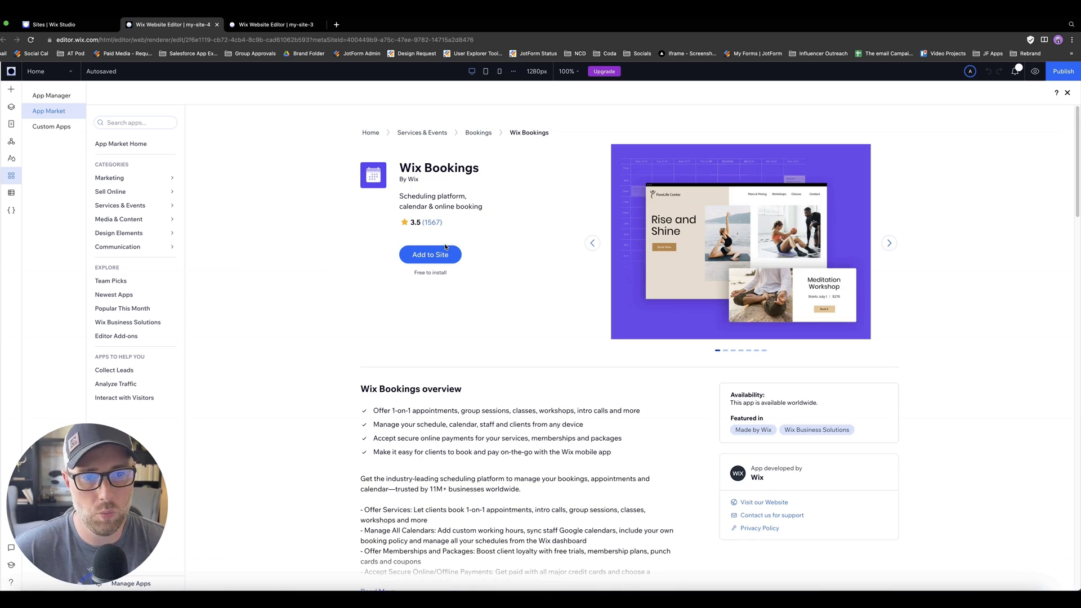
# - Add Wix Bookings to the site, creating a Book Online page with three sample services
pyautogui.click(429, 255)
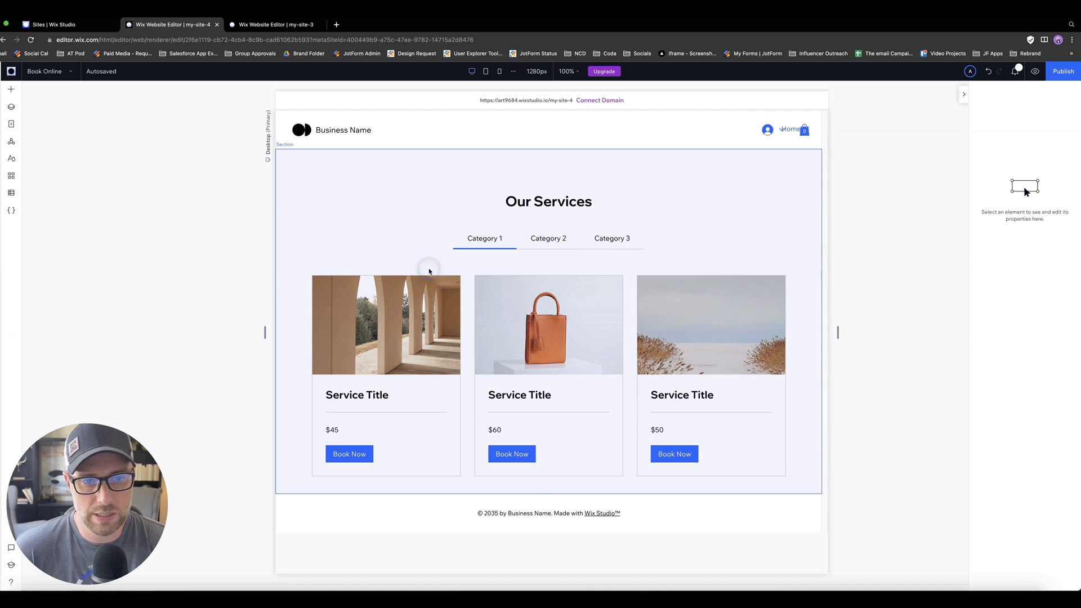
# - Select the Our Services widget and reach Wix Bookings' Manage Services through the App Manager
pyautogui.click(428, 270)
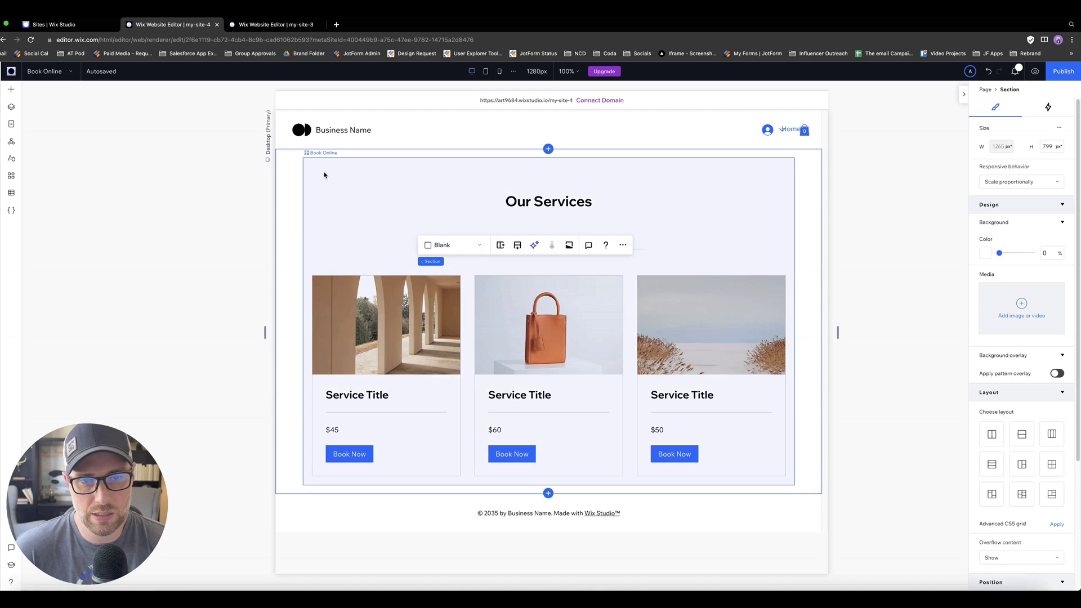
pyautogui.click(334, 201)
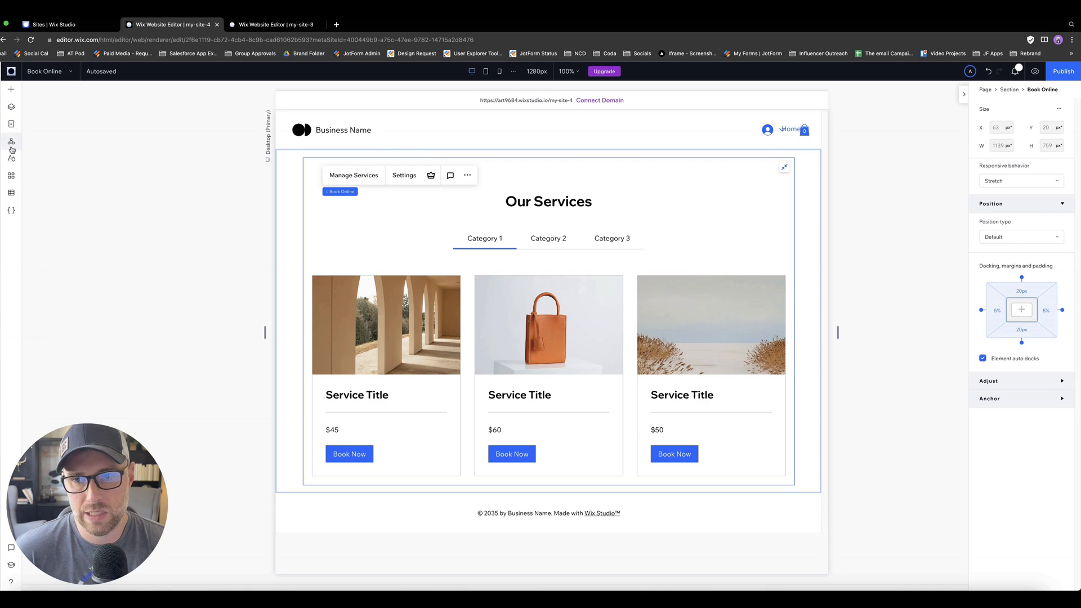
pyautogui.click(11, 176)
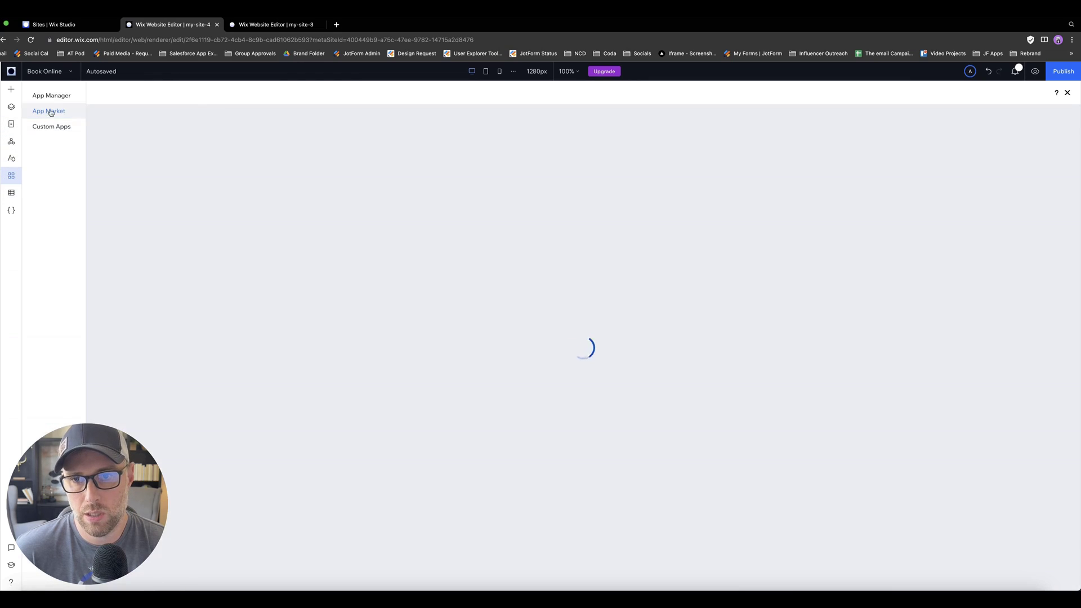
pyautogui.click(54, 98)
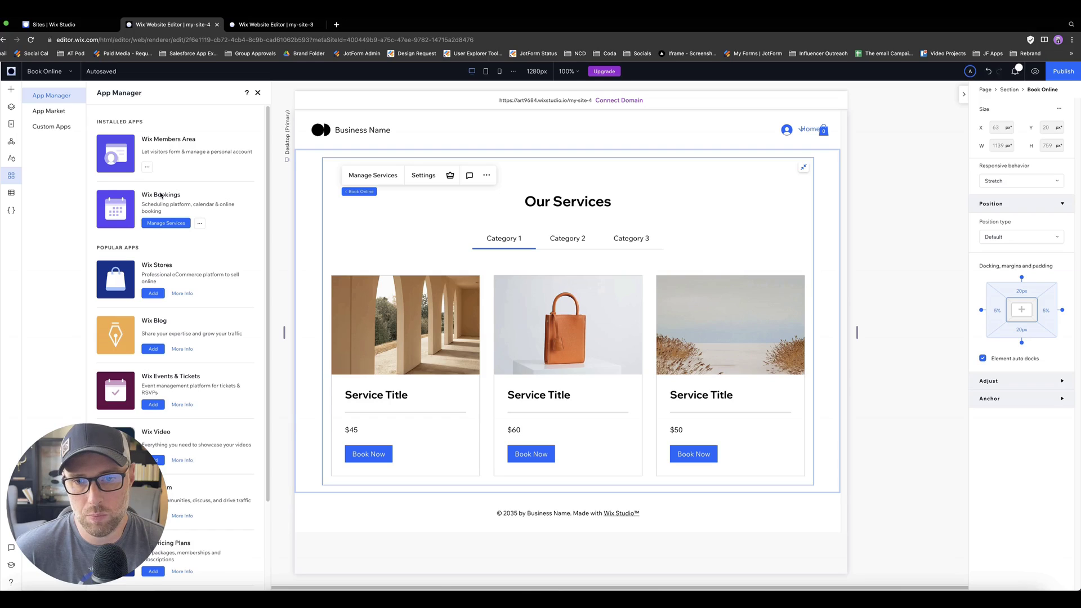
pyautogui.click(169, 223)
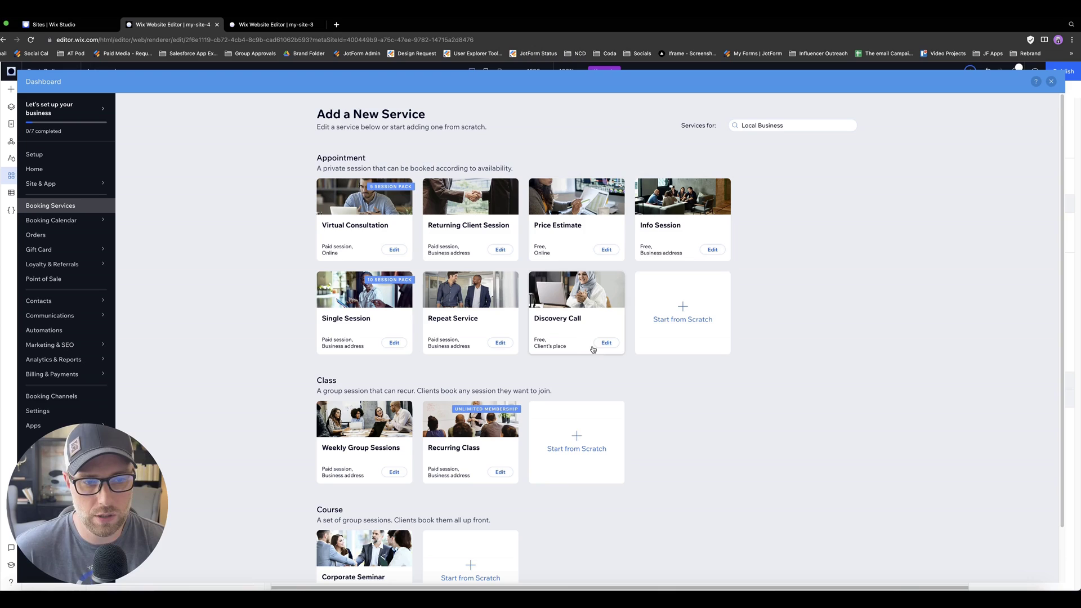
# - Rename Discovery Call to 'Discovery Call with NCD' with tagline 'Get the help you need'
pyautogui.click(610, 343)
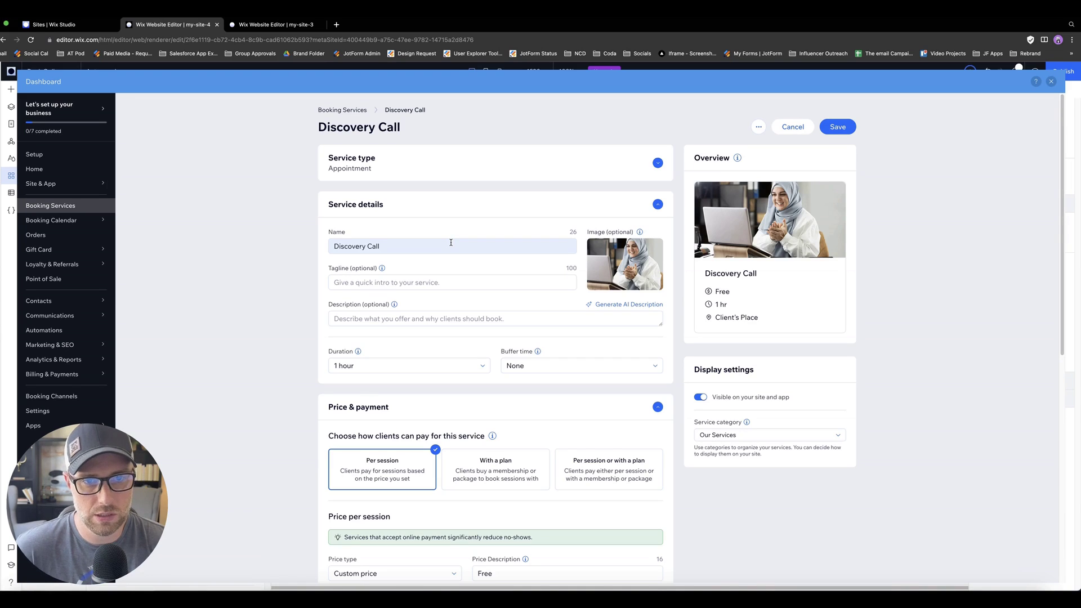
pyautogui.tripleClick(398, 246)
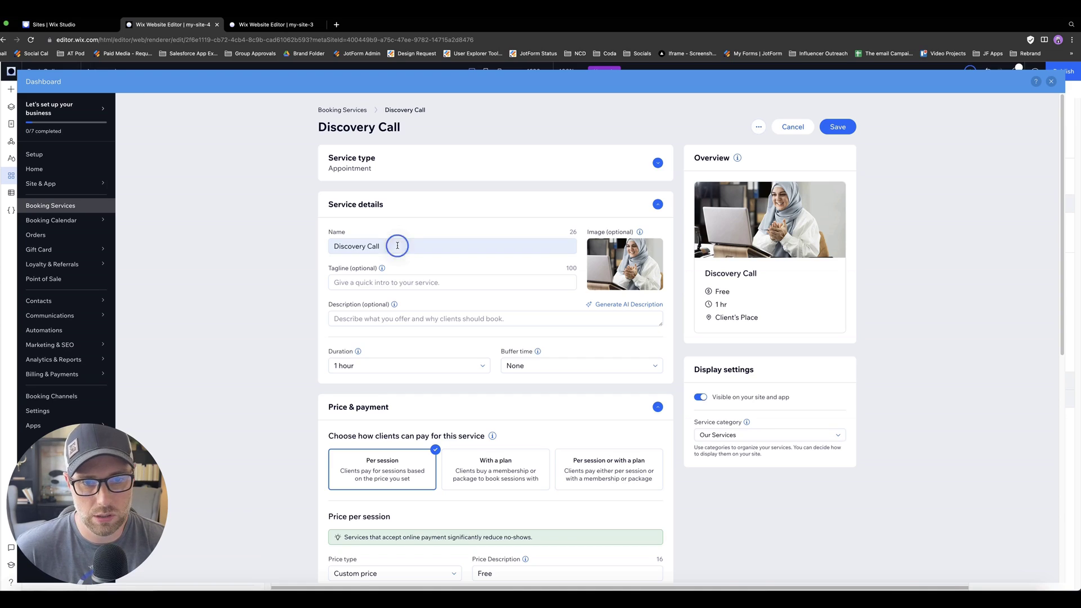
pyautogui.click(398, 245)
pyautogui.write('w')
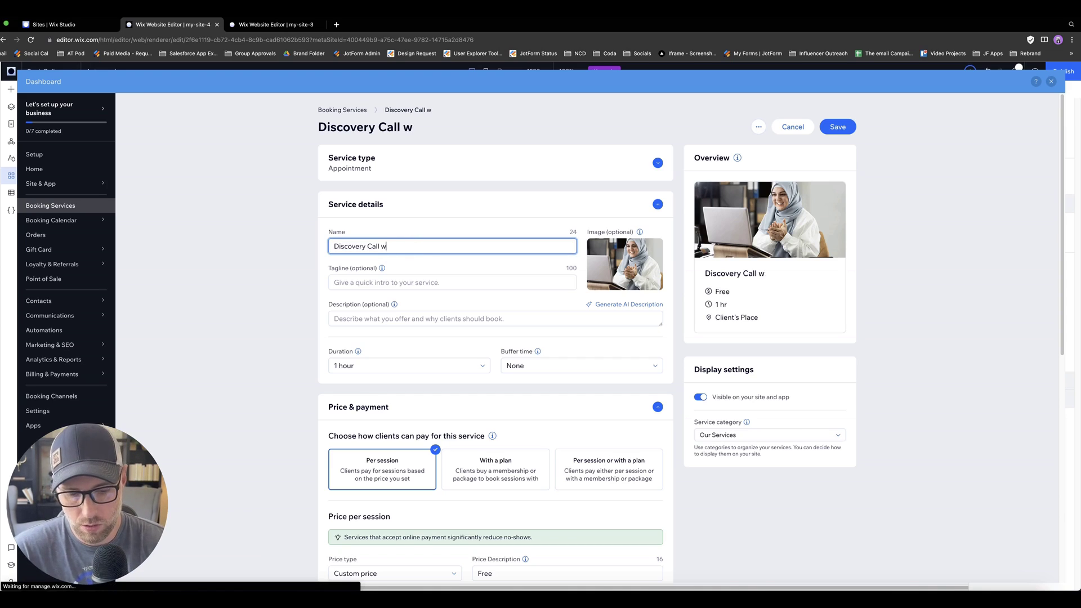
pyautogui.write('ith NCD')
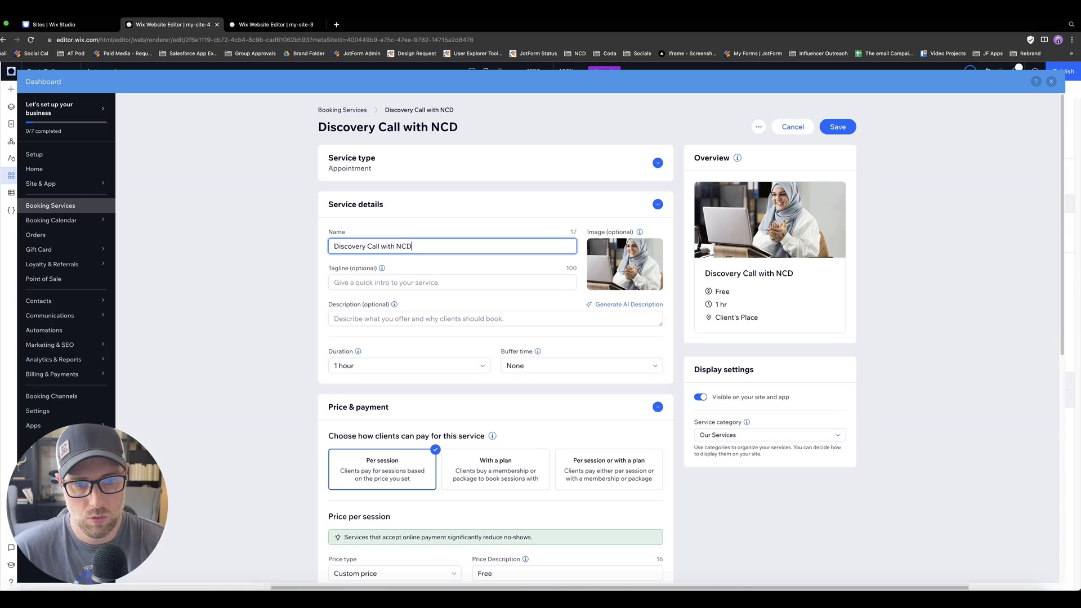
pyautogui.click(363, 277)
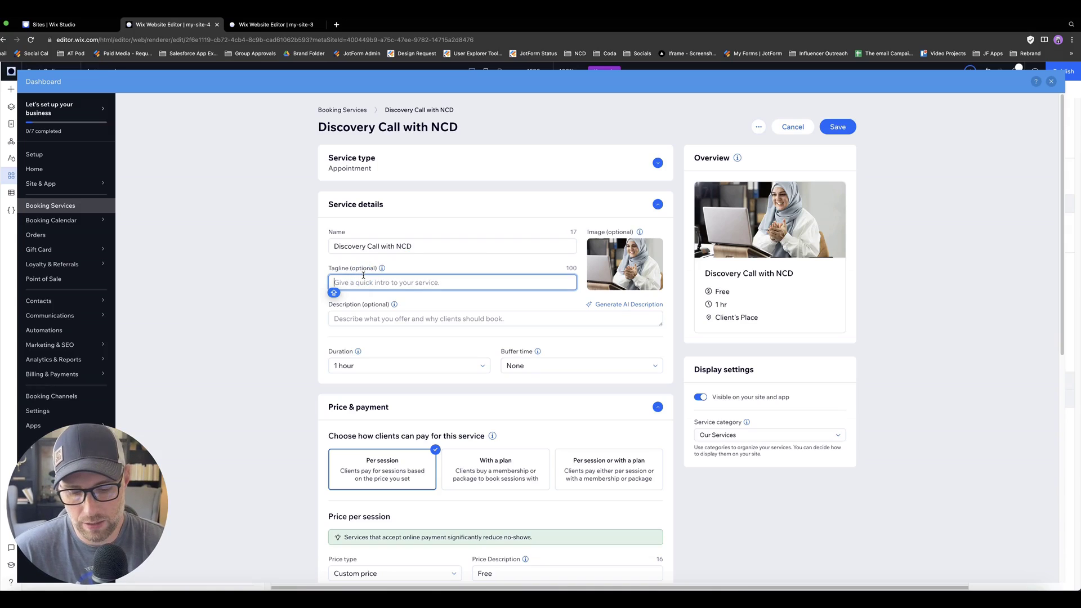
pyautogui.write('Get the ')
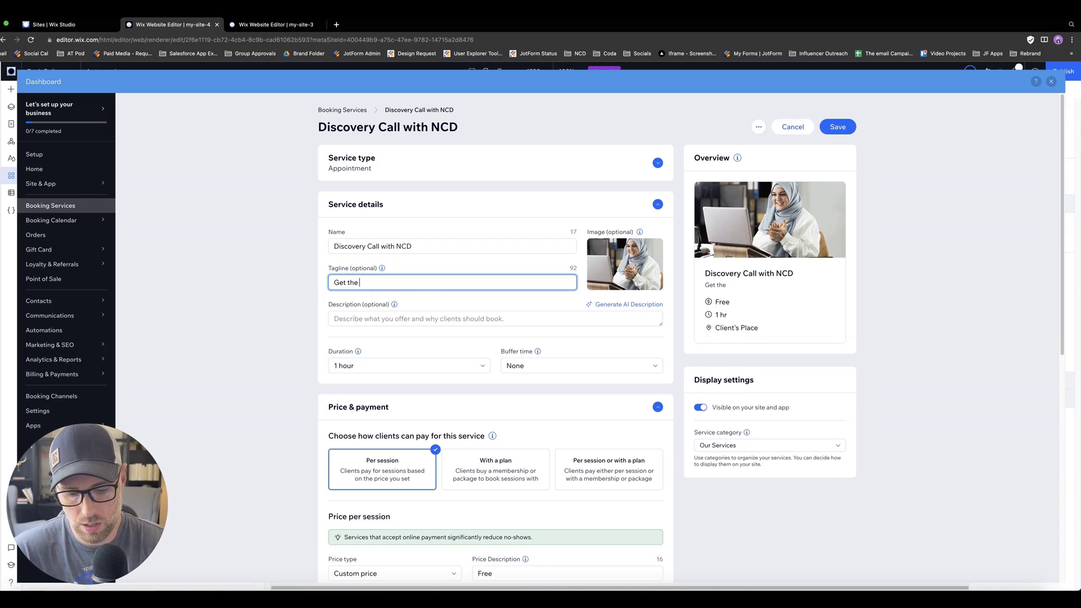
pyautogui.write('help you need')
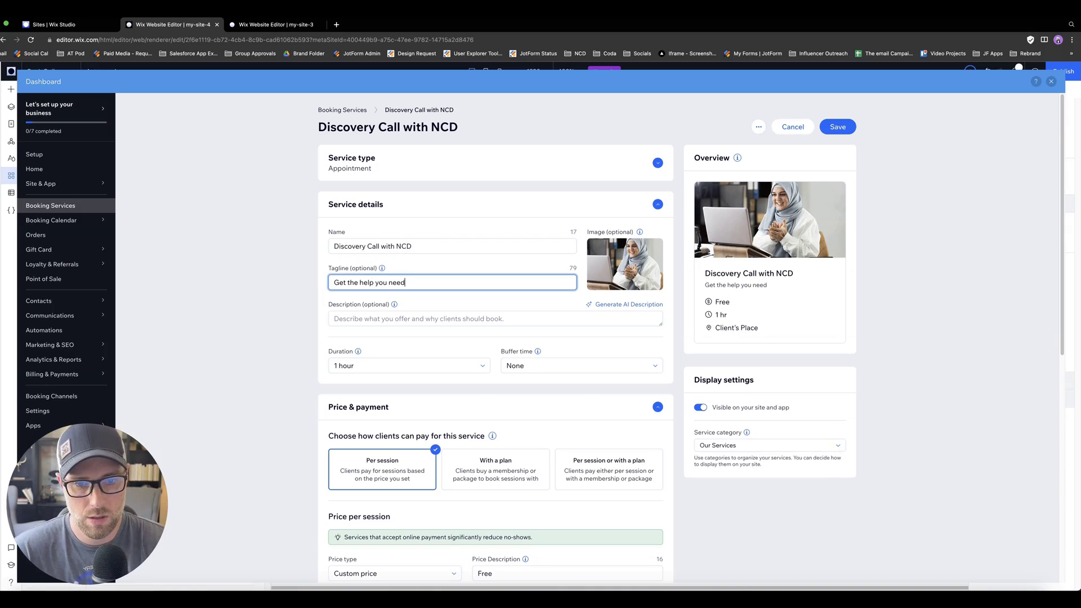
# - Set the session duration to 30 minutes with a 5-minute buffer time
pyautogui.scroll(-2, 362, 279)
pyautogui.click(363, 286)
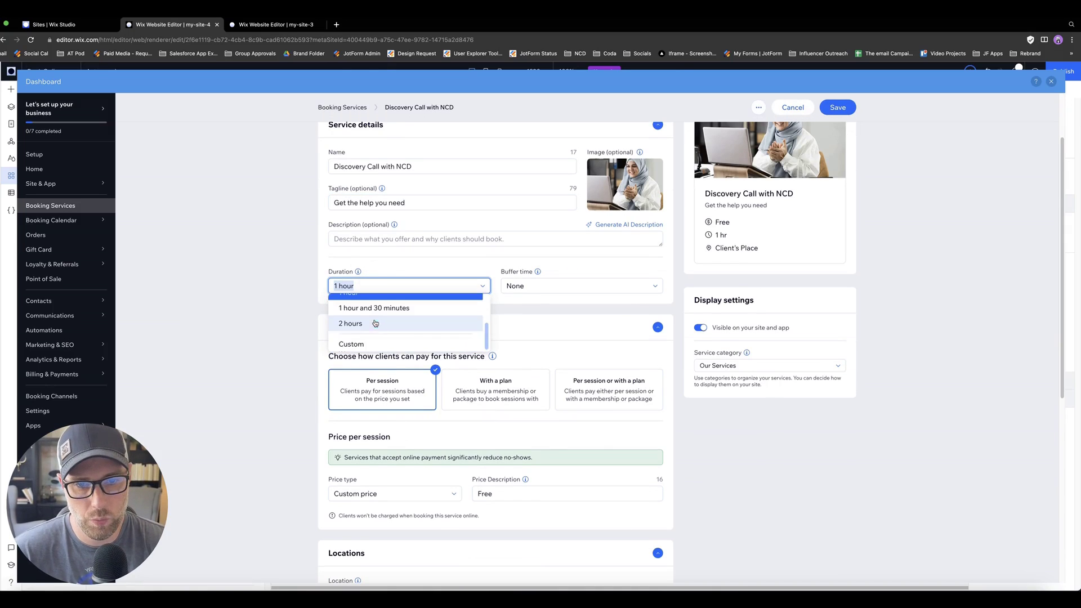
pyautogui.scroll(2, 375, 323)
pyautogui.click(372, 315)
pyautogui.click(518, 287)
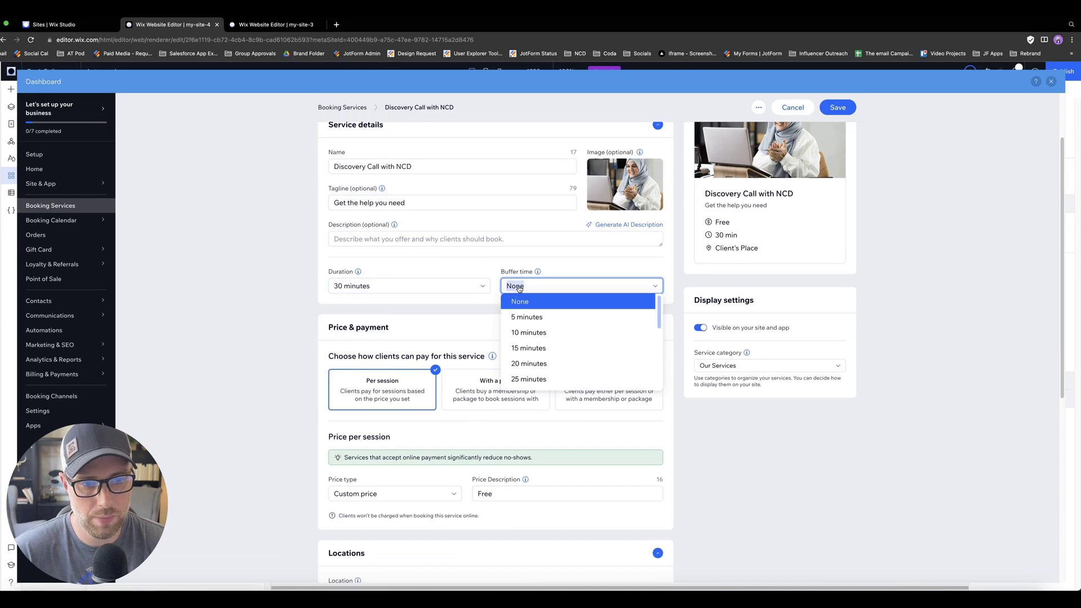
pyautogui.click(526, 316)
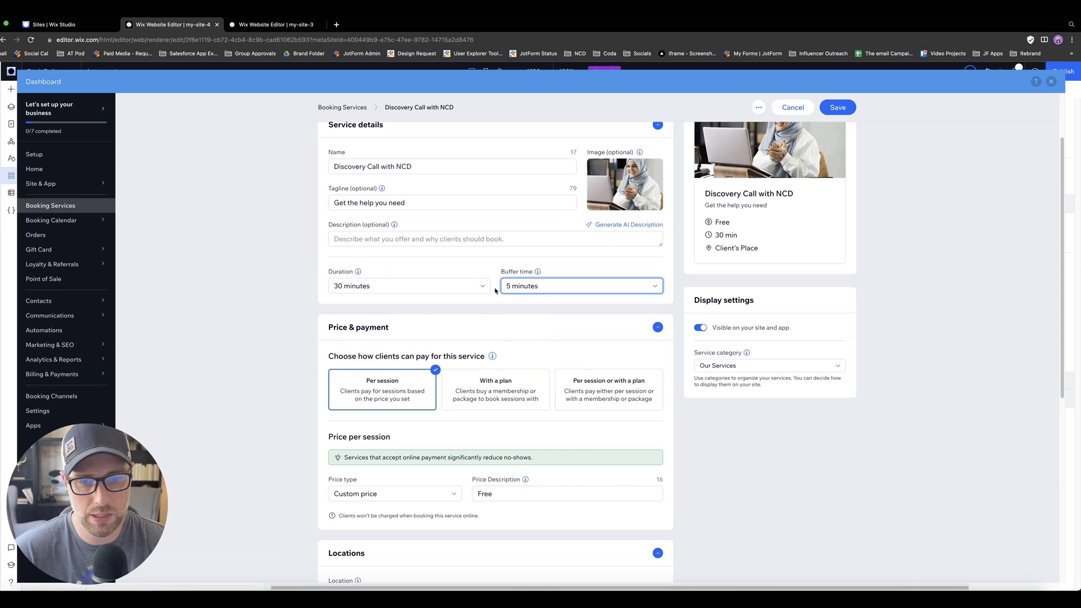
pyautogui.scroll(-2, 325, 333)
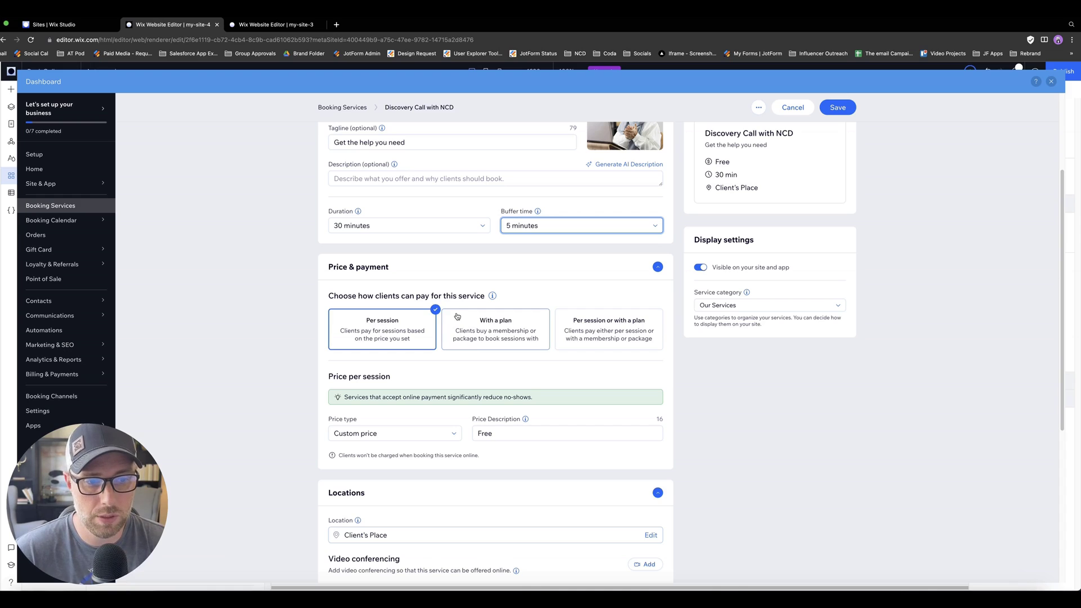
# - Set a fixed price of 150 per session, keeping payment as entire amount online
pyautogui.scroll(-2, 457, 316)
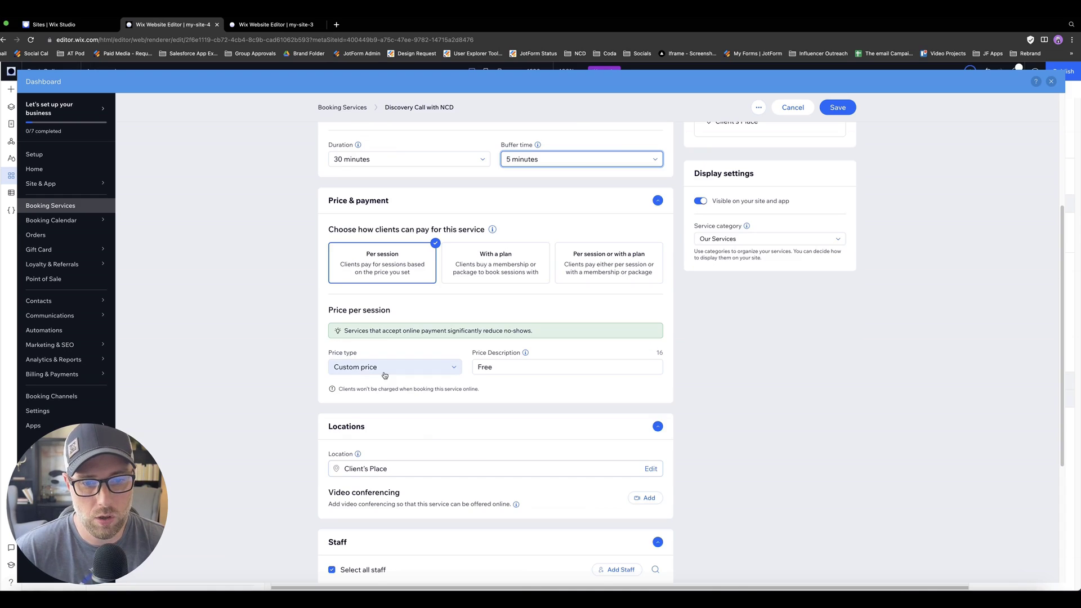
pyautogui.click(369, 367)
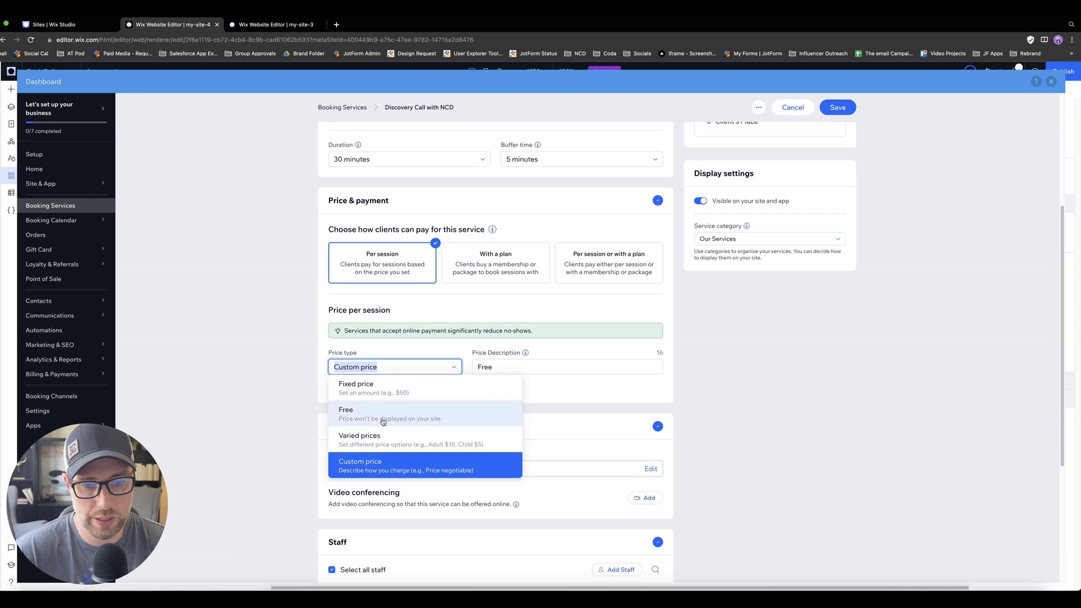
pyautogui.click(371, 389)
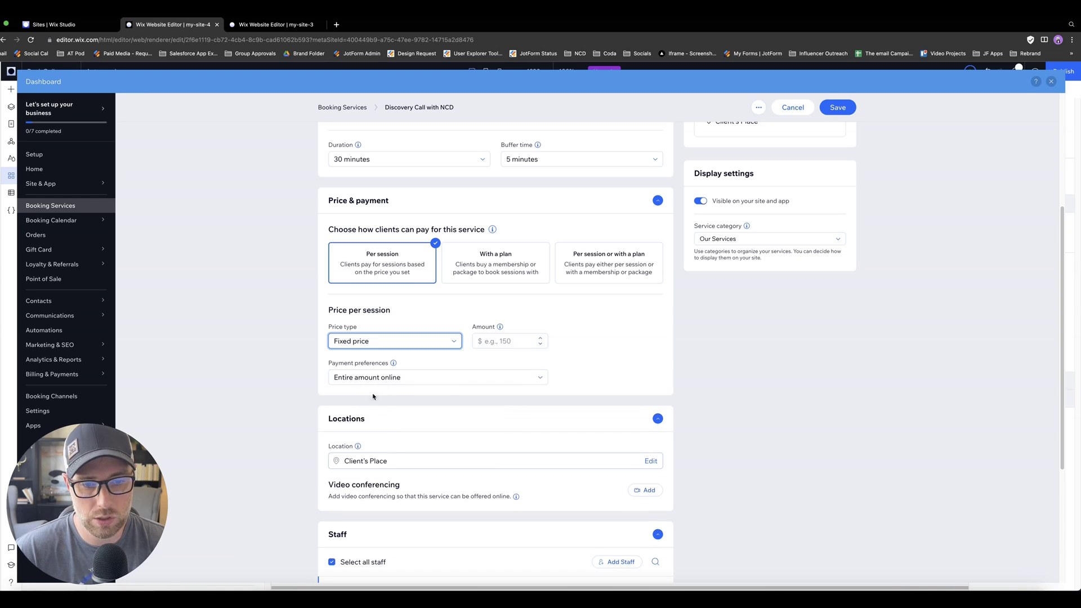
pyautogui.click(494, 337)
pyautogui.write('150')
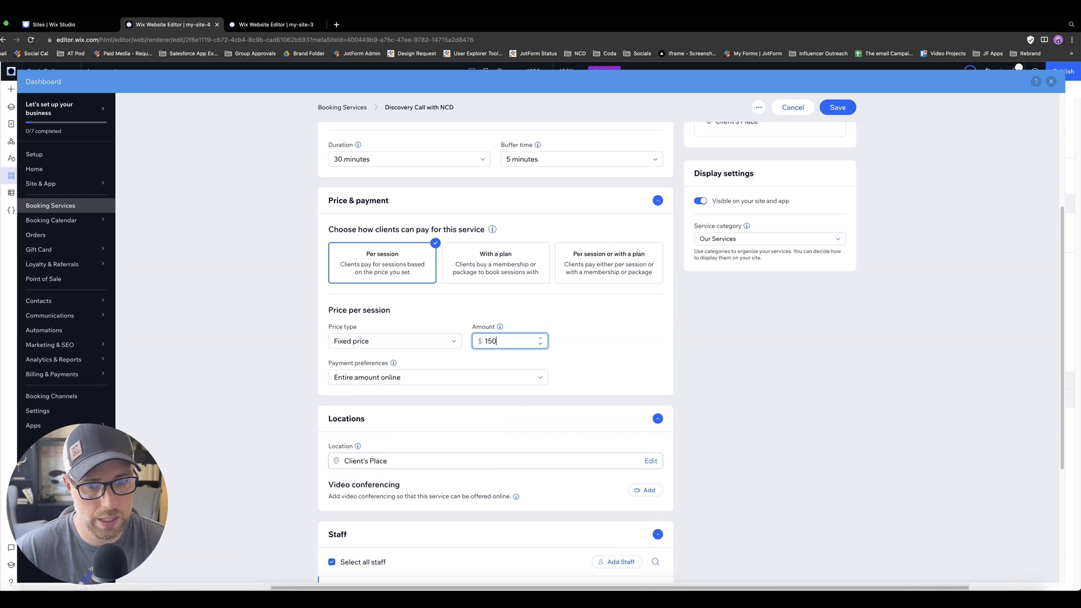
pyautogui.click(416, 380)
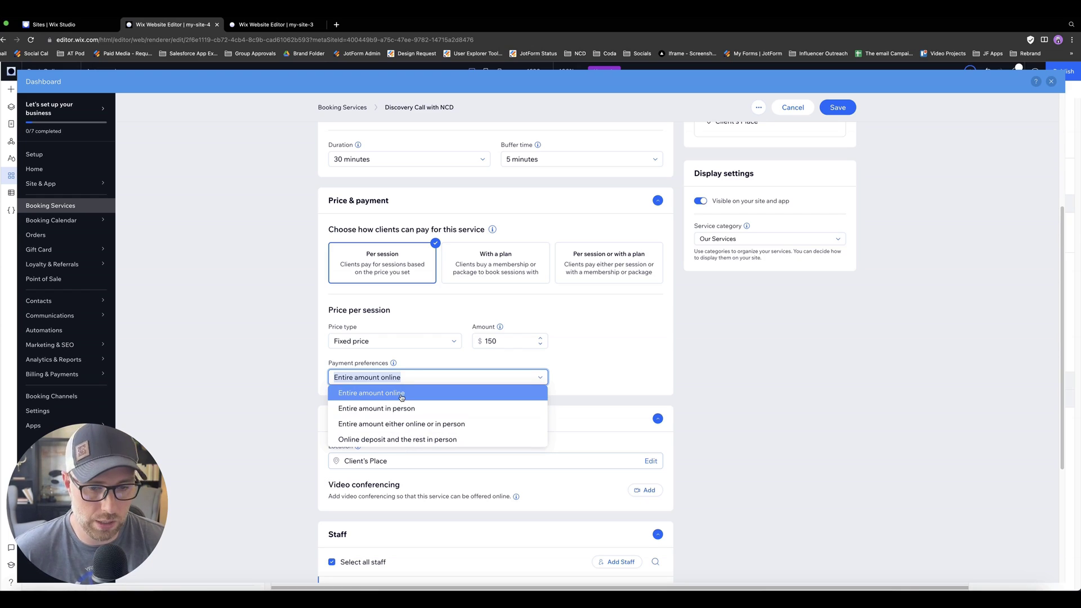
pyautogui.click(619, 352)
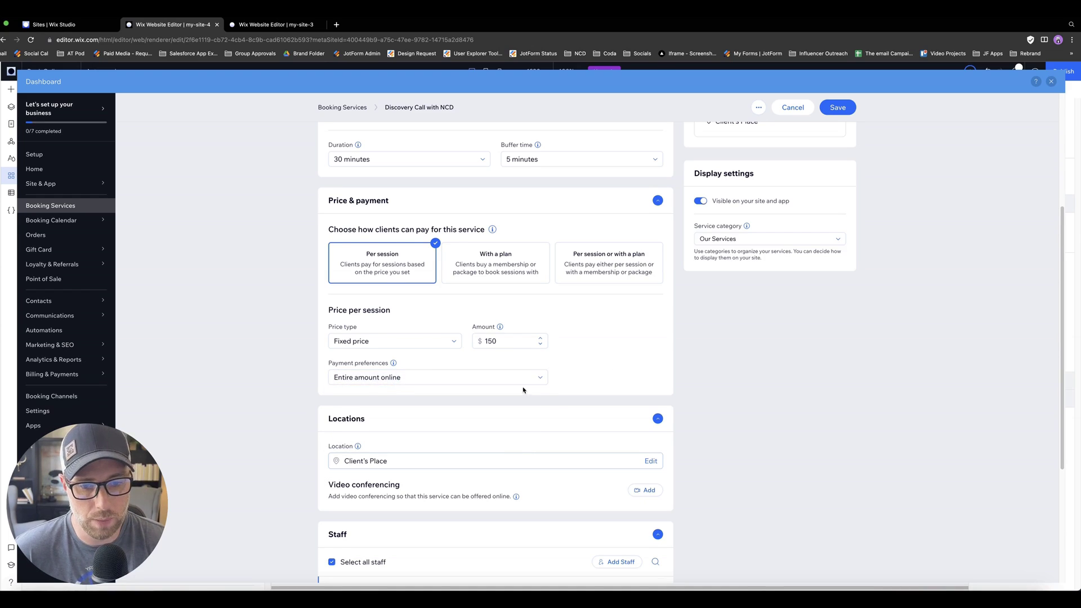
# - Try adding video conferencing to the service, which brings up a save prompt
pyautogui.scroll(-1, 521, 387)
pyautogui.scroll(-1, 514, 379)
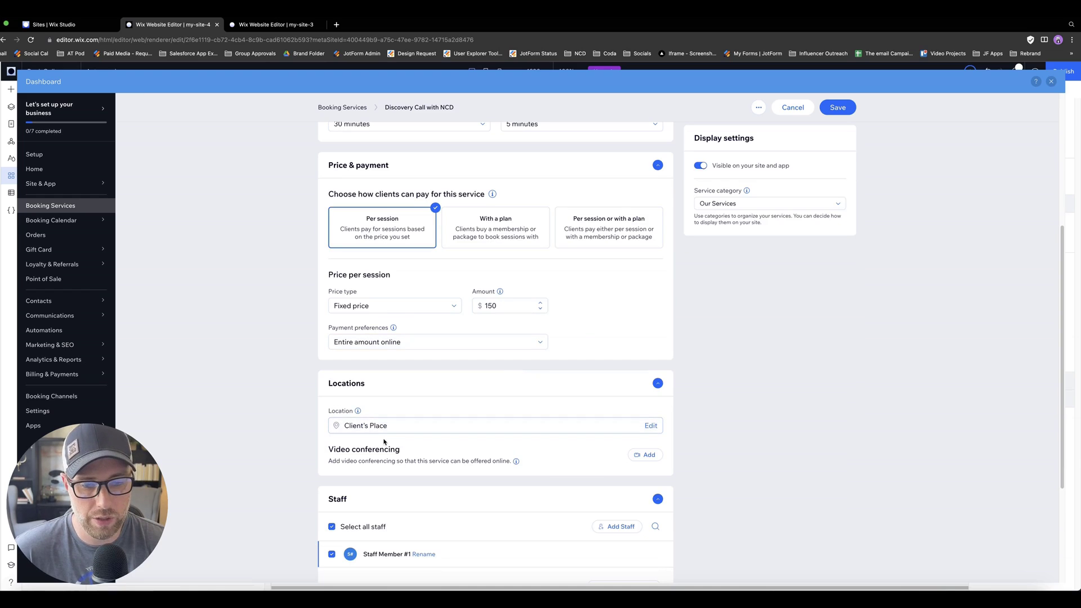
pyautogui.scroll(-1, 579, 424)
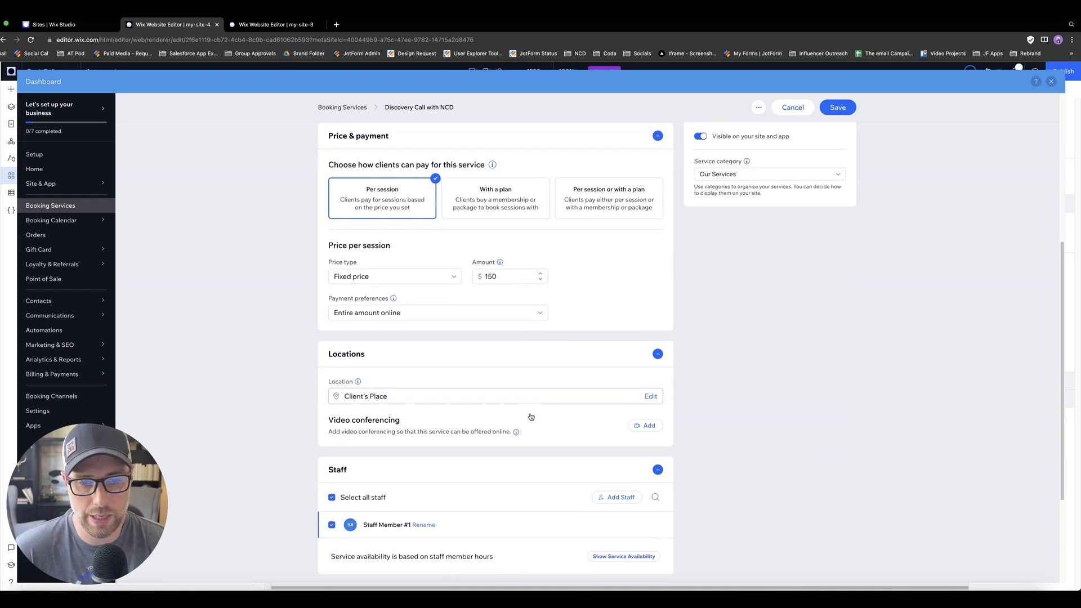
pyautogui.click(647, 430)
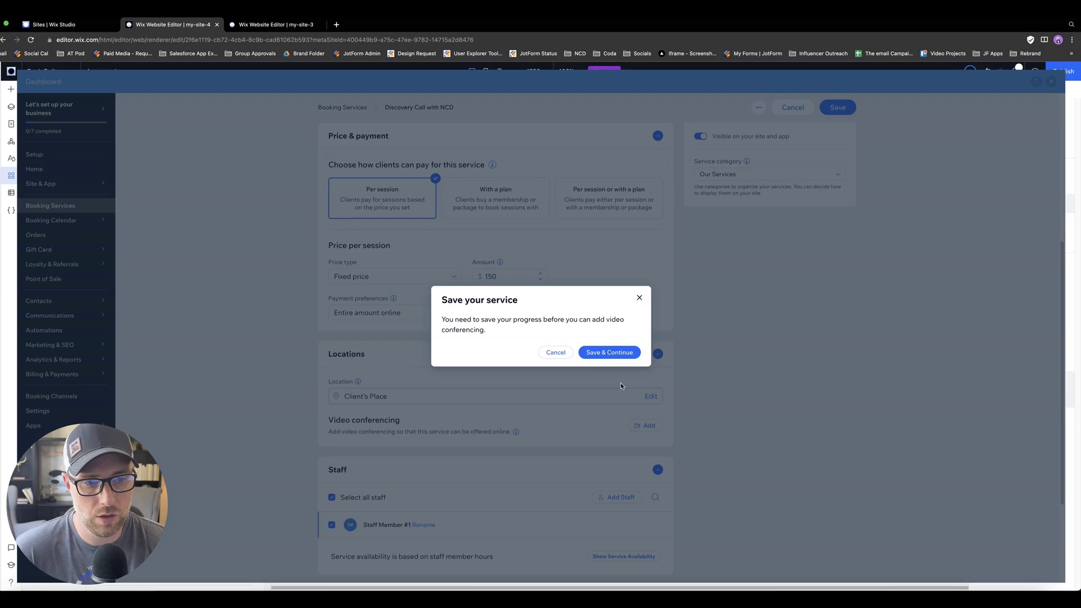
# - Cancel the save prompt and scroll down to the assigned Staff Member #1 section
pyautogui.click(555, 352)
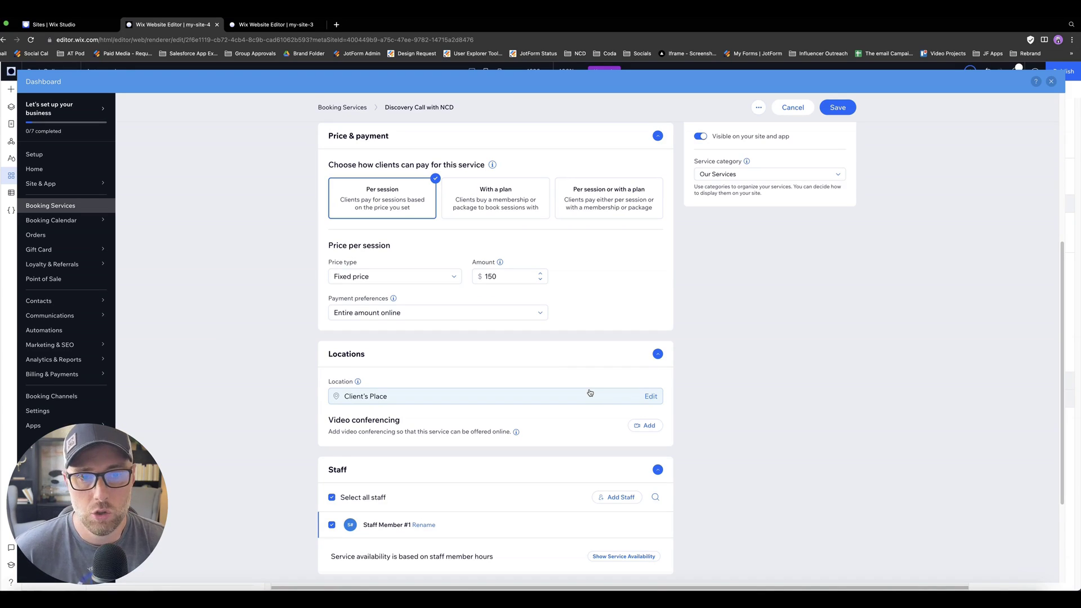
pyautogui.scroll(-3, 590, 392)
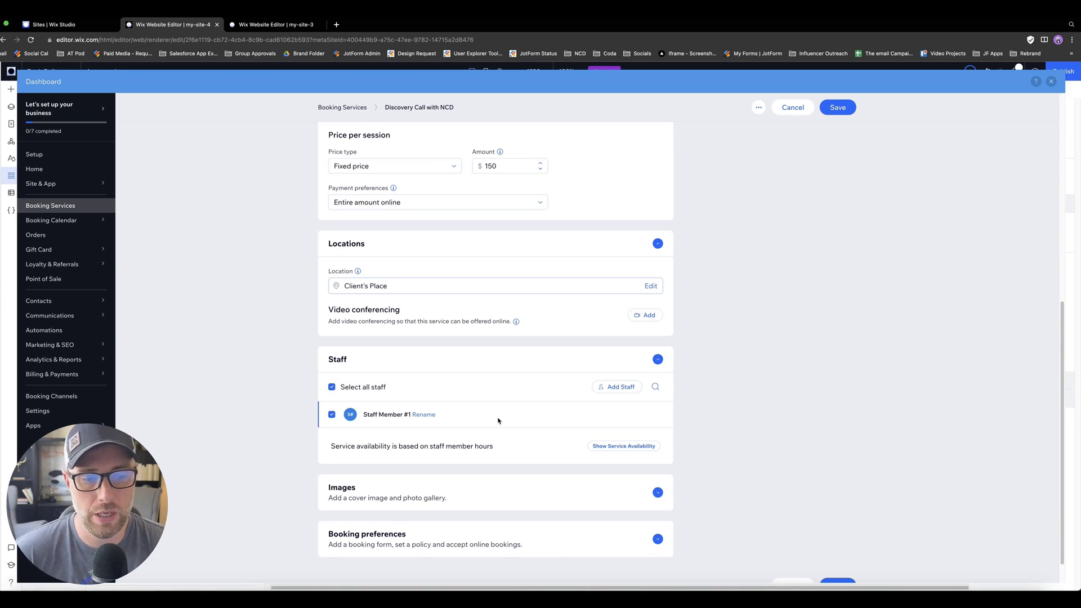
pyautogui.scroll(-1, 501, 419)
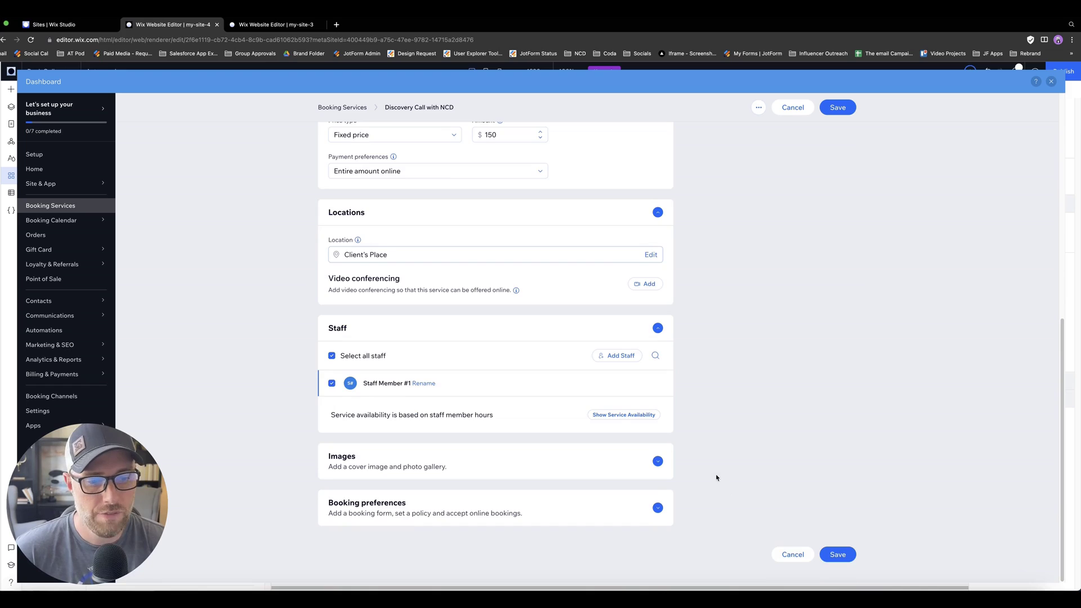
# - Set a Financial Consultation stock photo from a 'consulting' search as the cover image
pyautogui.click(657, 462)
pyautogui.scroll(-4, 569, 356)
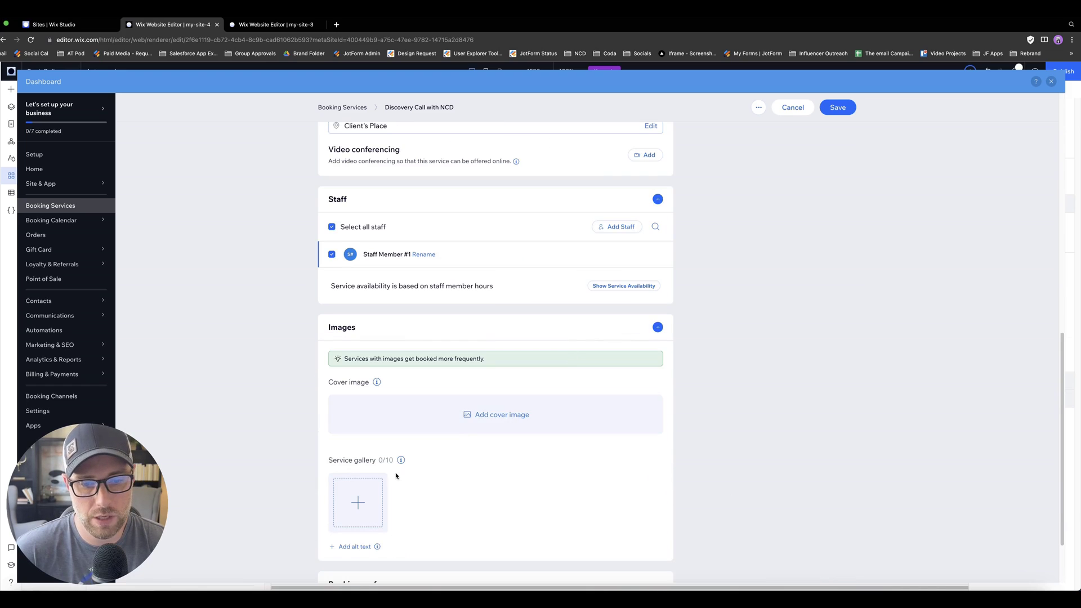
pyautogui.click(487, 417)
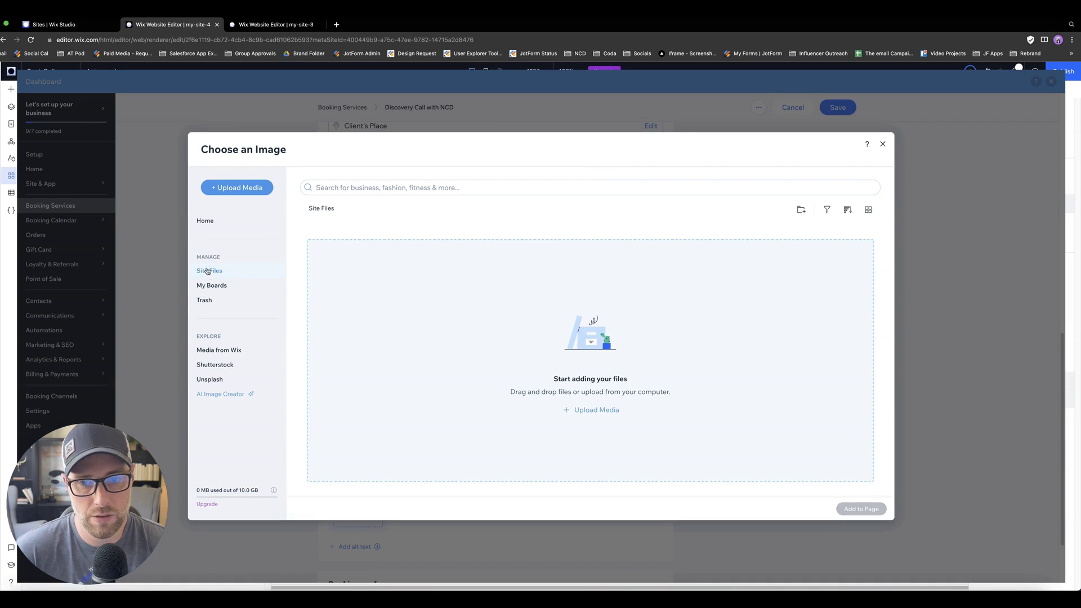
pyautogui.click(221, 351)
pyautogui.click(381, 187)
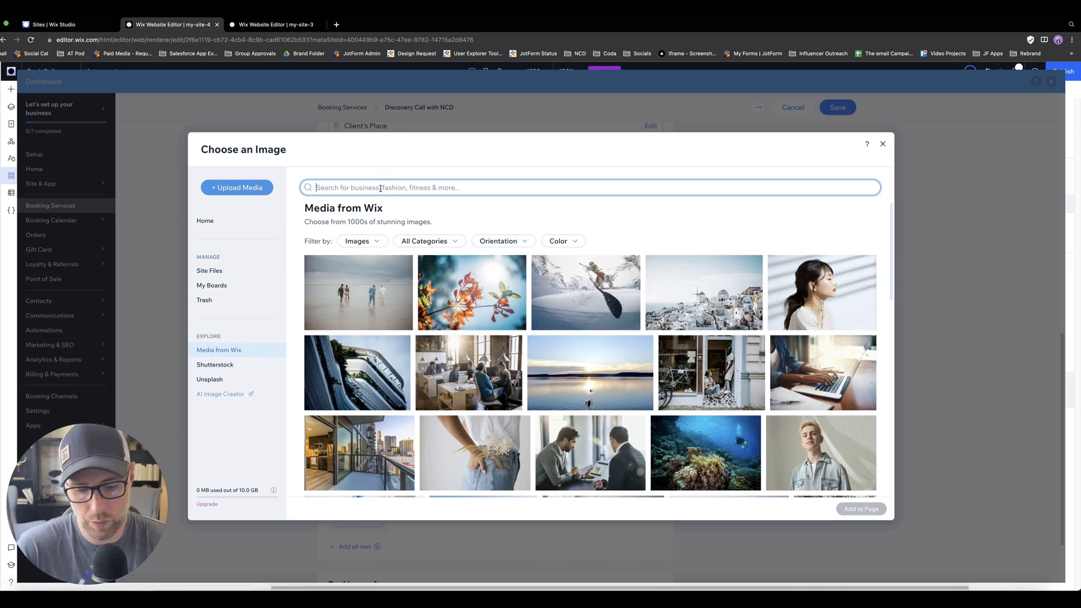
pyautogui.write('consulting')
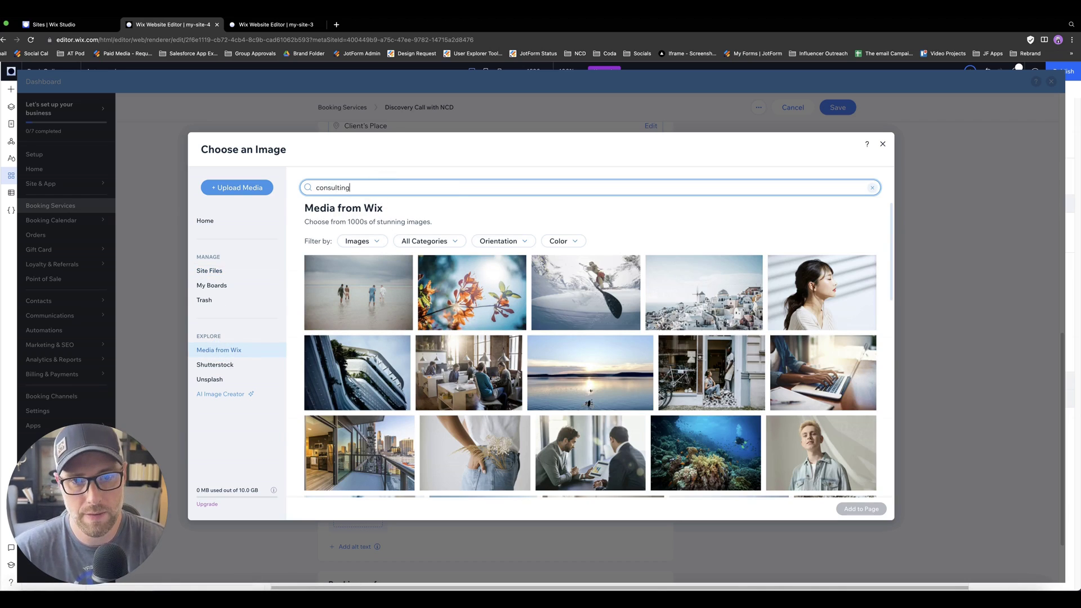
pyautogui.press('Return')
pyautogui.click(481, 321)
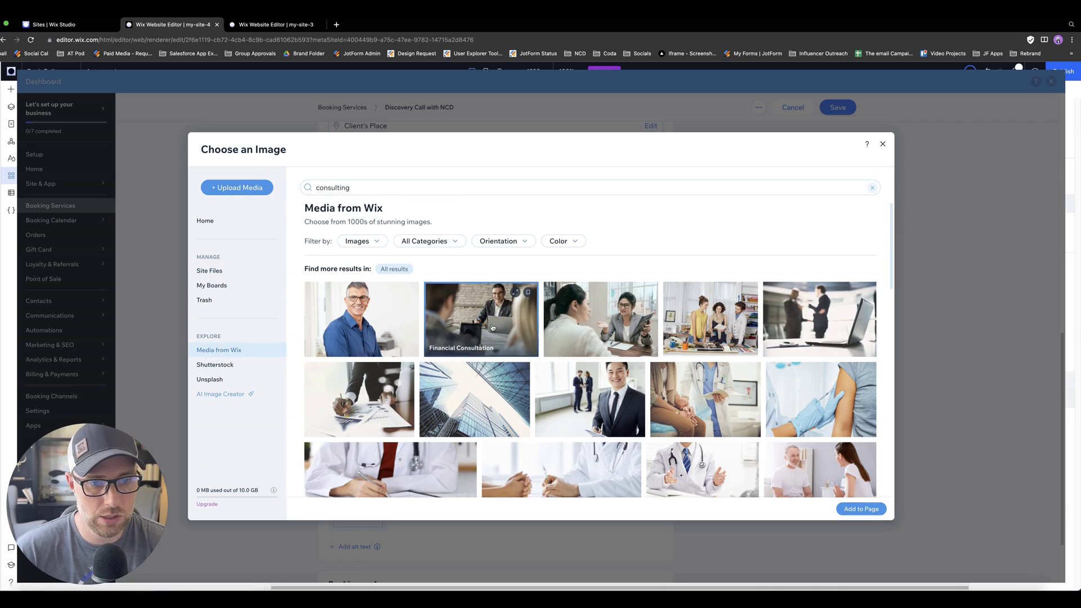
pyautogui.click(859, 509)
# - Expand the Booking preferences section to review policy and booking form settings
pyautogui.scroll(-3, 494, 328)
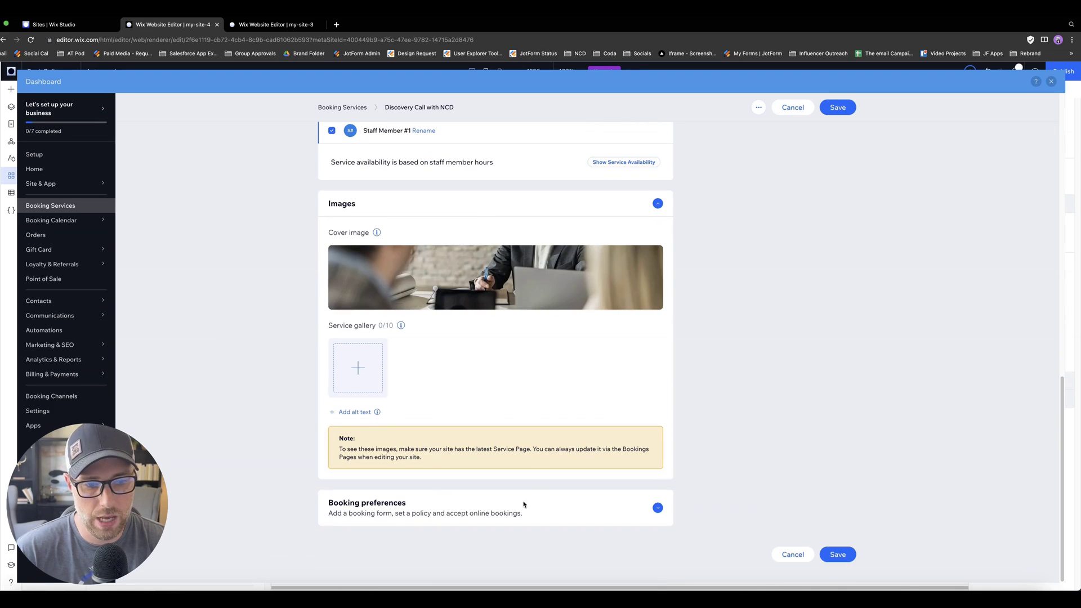
pyautogui.click(657, 508)
pyautogui.scroll(-5, 533, 338)
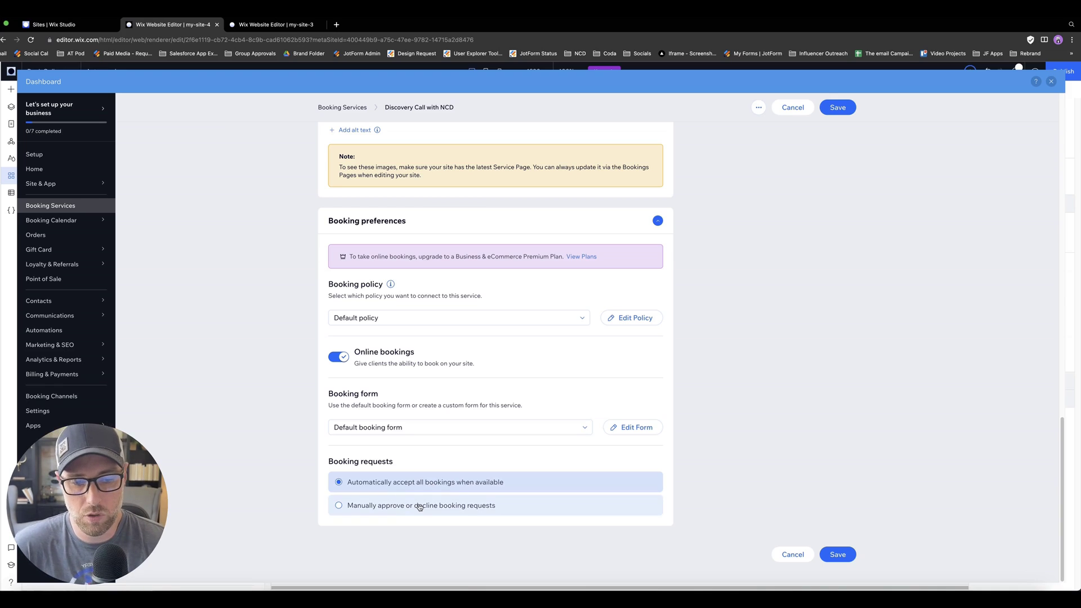
# - Save the Discovery Call with NCD service form so it appears in Services
pyautogui.click(833, 553)
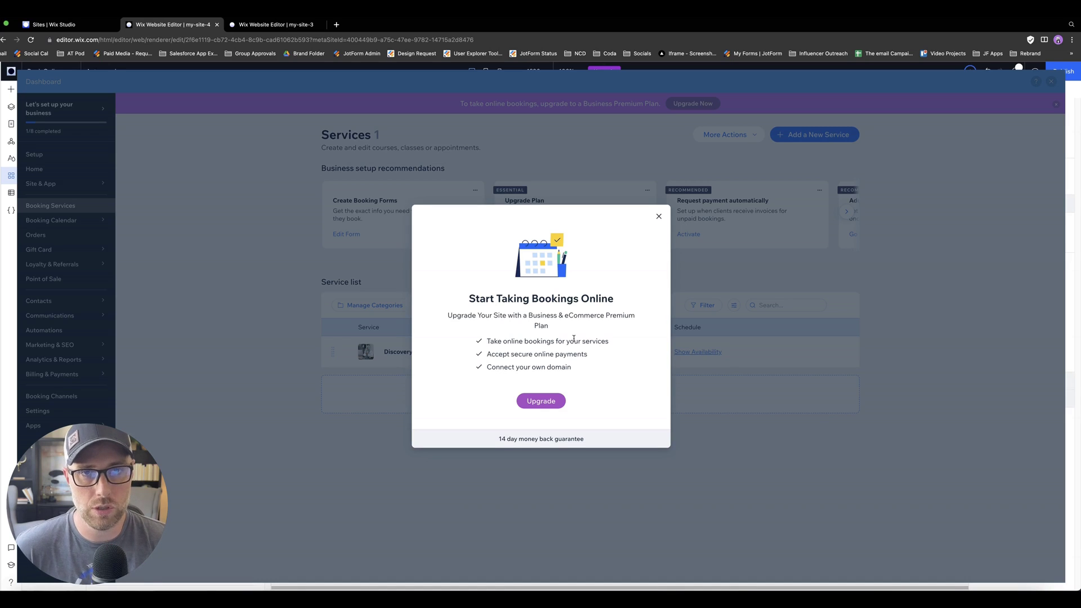
# - Dismiss the upgrade offer and close the dashboard, back to the Book Online page showing Discovery Call with NCD
pyautogui.click(657, 218)
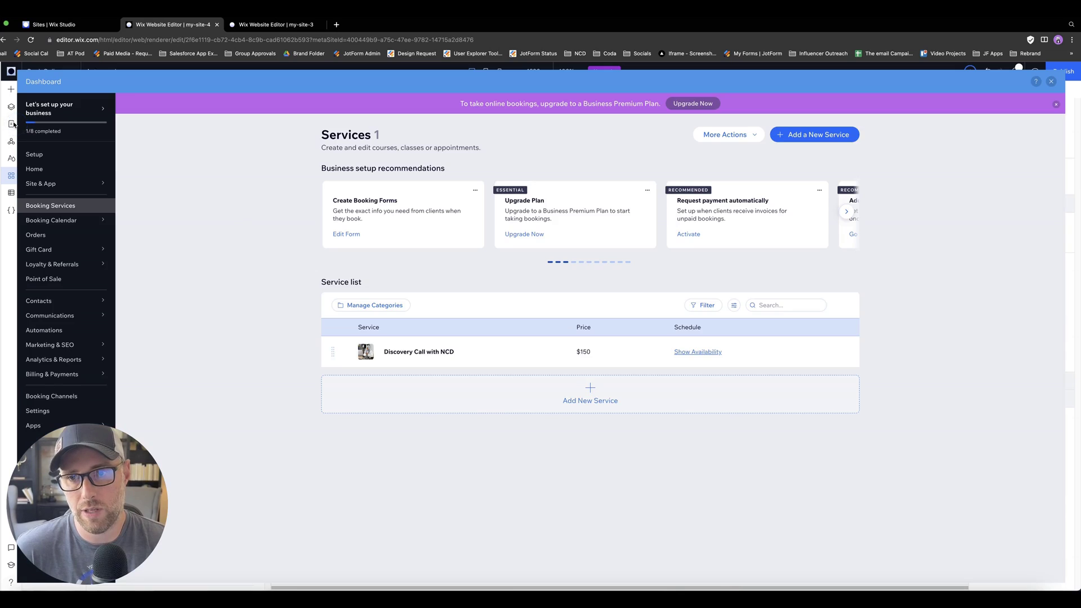
pyautogui.click(1050, 81)
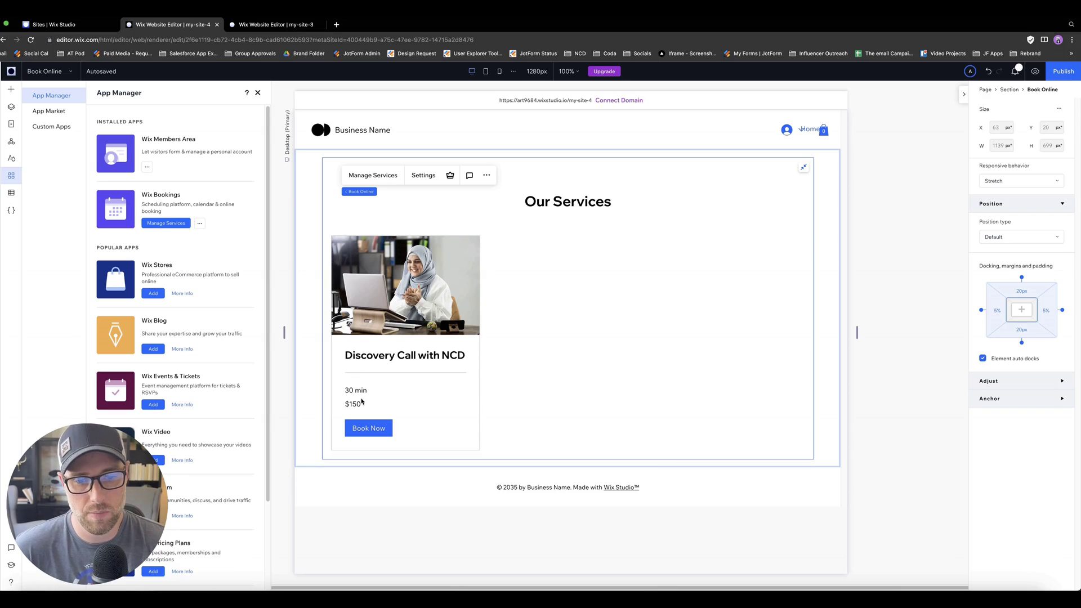
# - Try the Side by Side and Strip layouts for the Book Online widget, then keep Grid
pyautogui.click(419, 176)
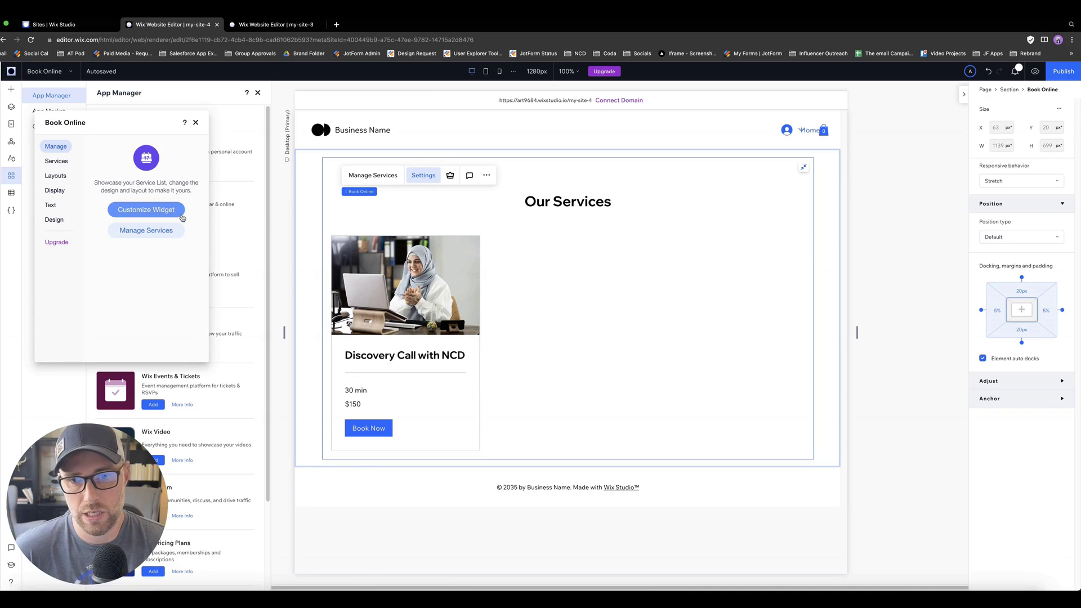
pyautogui.click(55, 178)
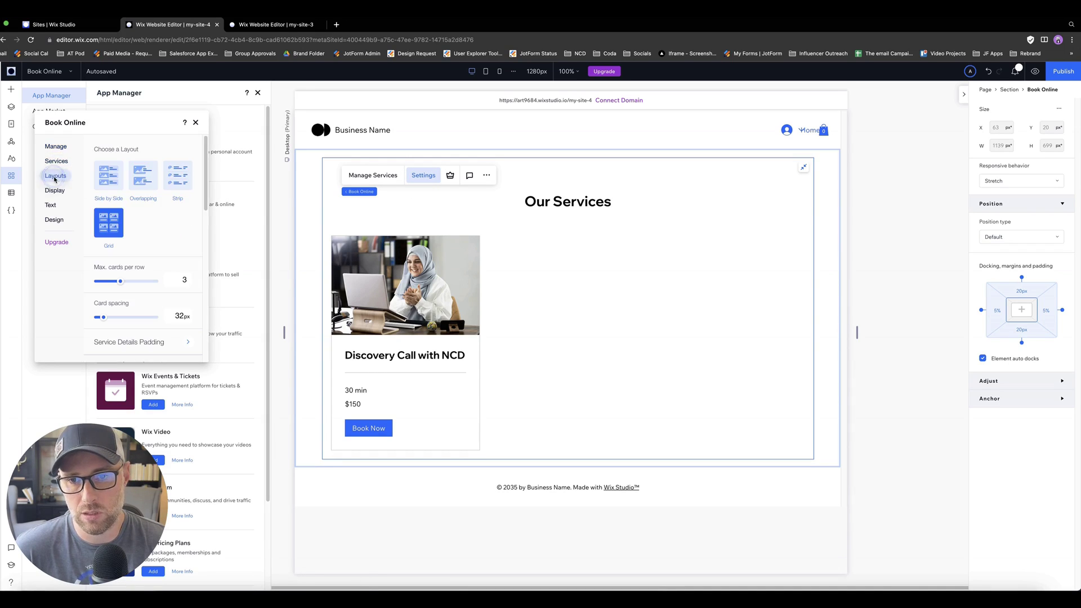
pyautogui.click(110, 179)
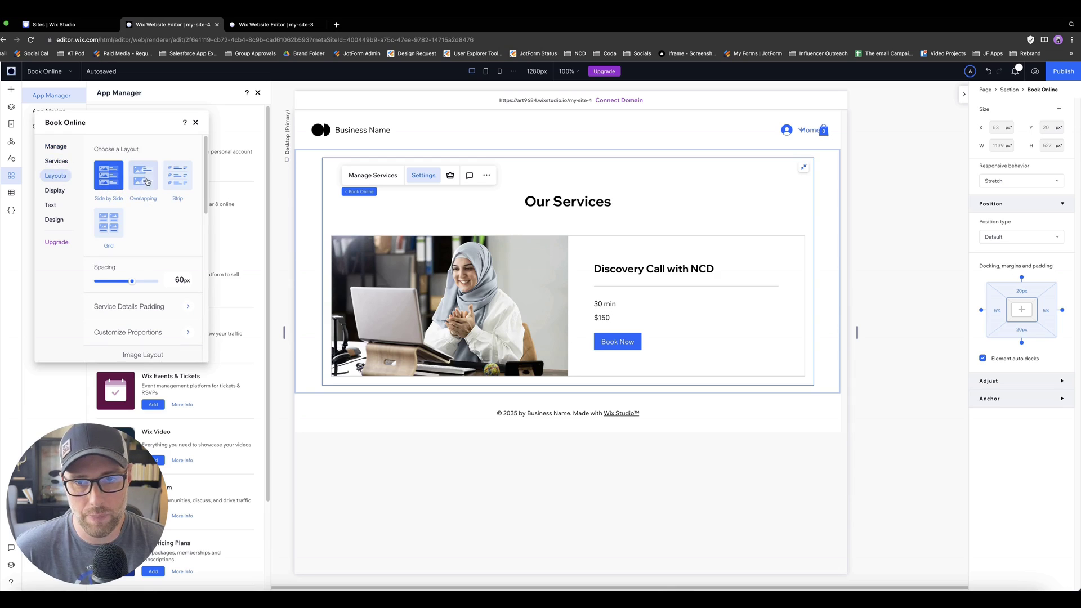
pyautogui.click(168, 175)
pyautogui.click(109, 175)
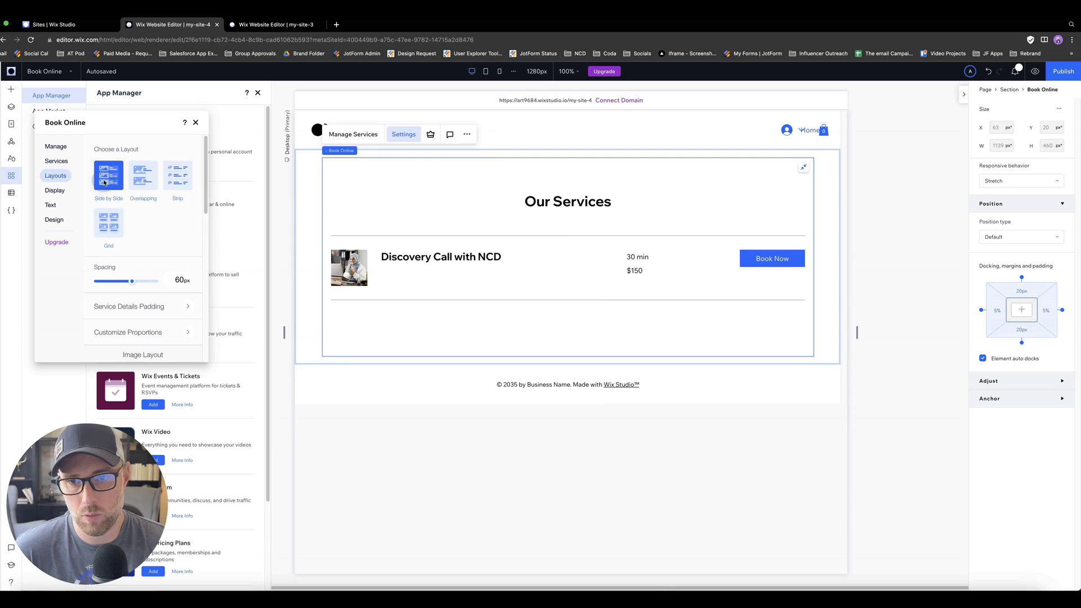
pyautogui.click(108, 221)
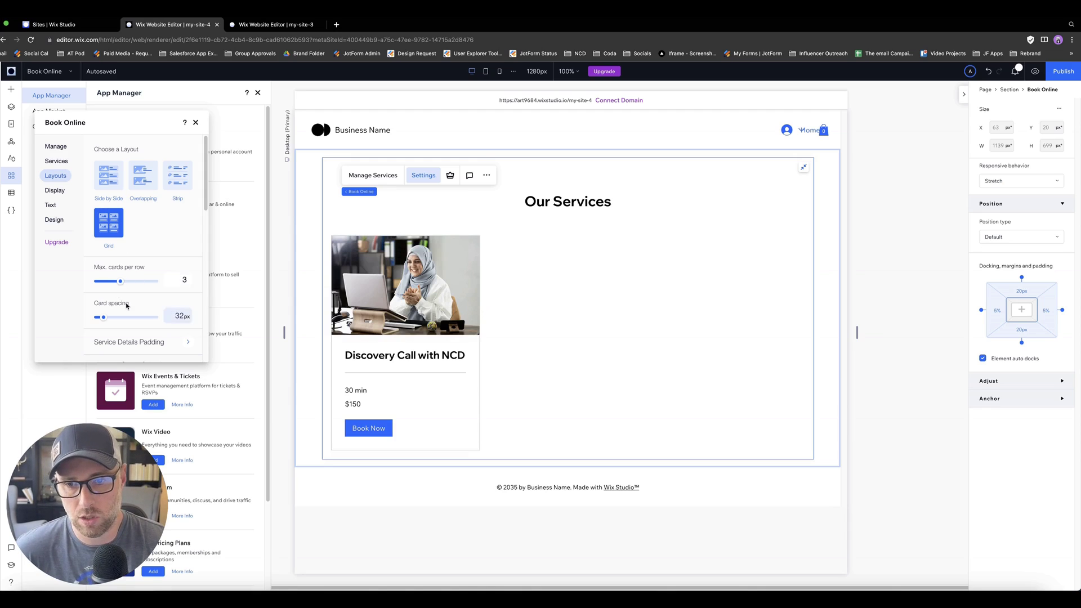
pyautogui.scroll(-2, 109, 306)
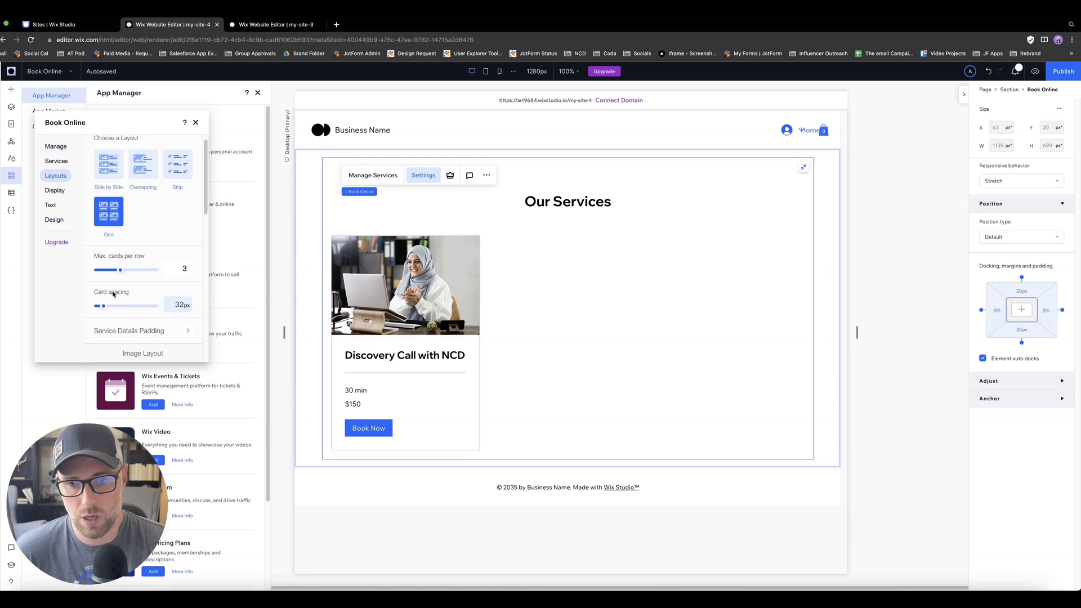
# - Toggle the card's subtitle and duration display on and off, leaving them as before
pyautogui.click(58, 193)
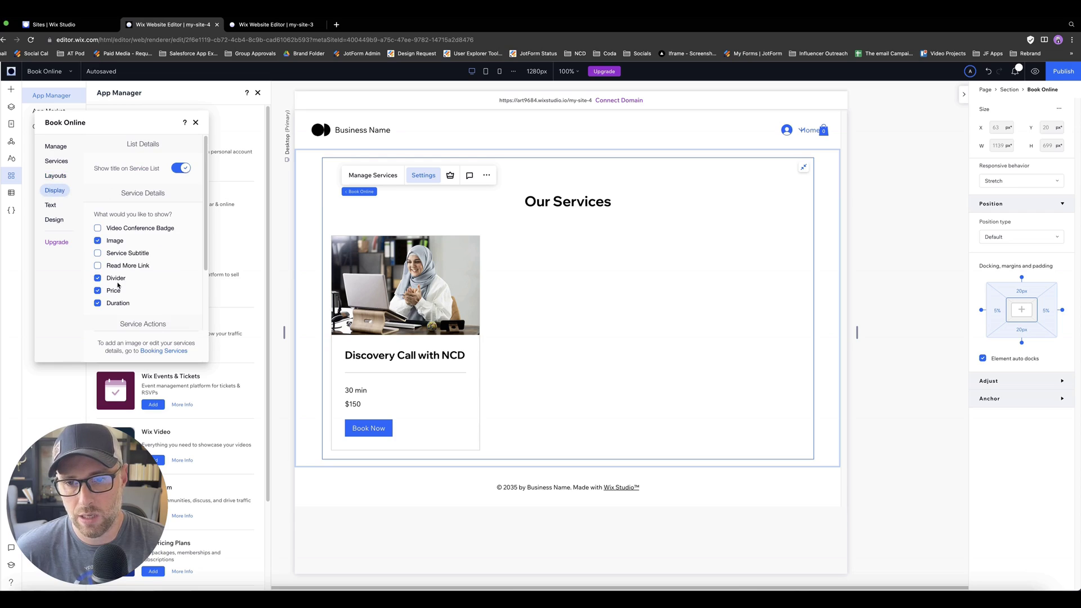
pyautogui.click(126, 254)
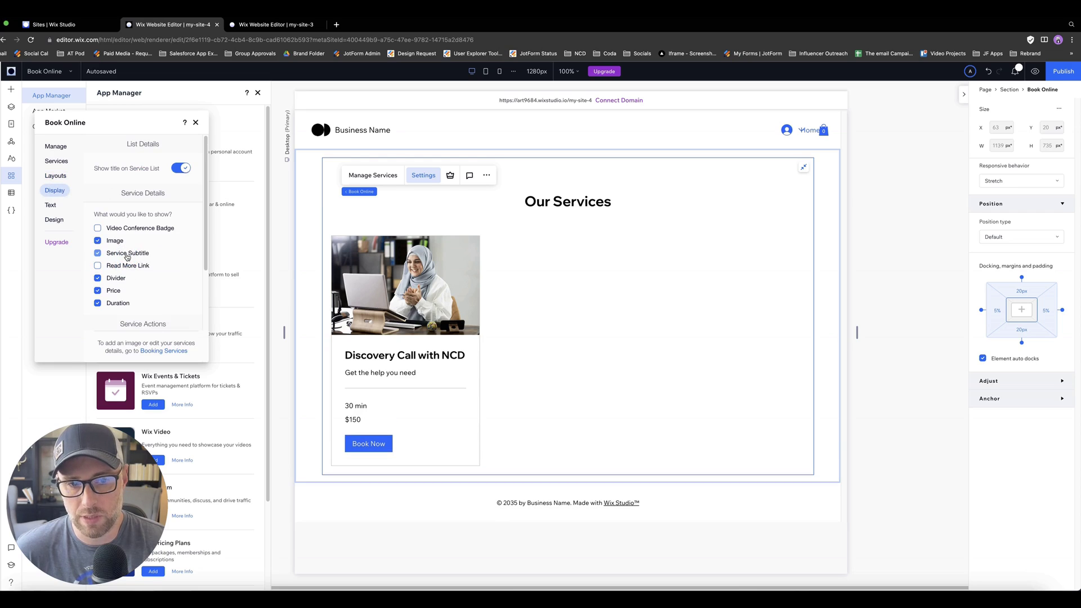
pyautogui.click(126, 254)
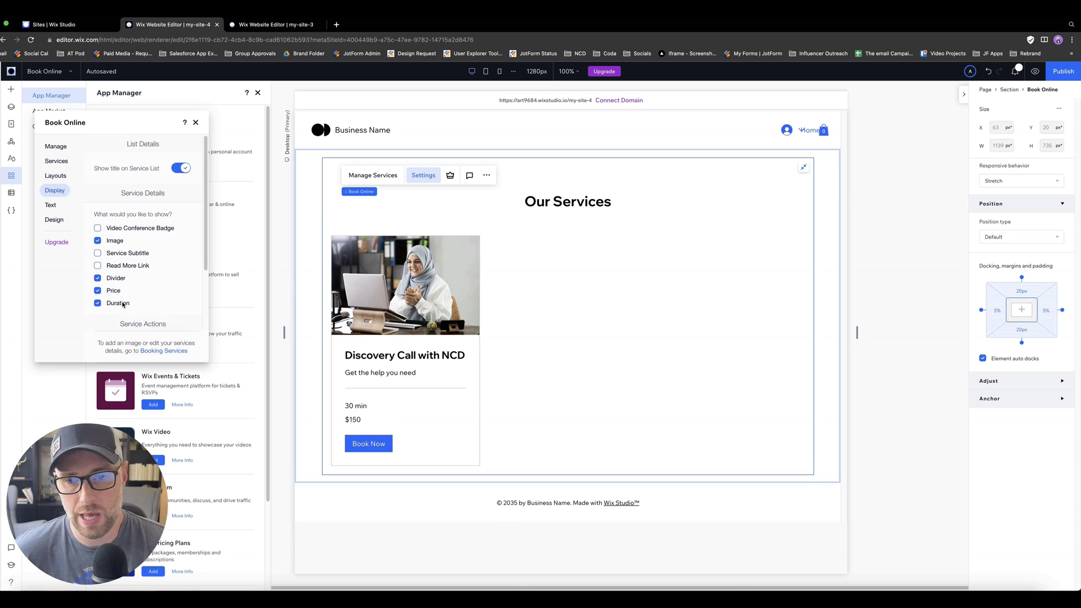
pyautogui.click(121, 304)
pyautogui.click(121, 304)
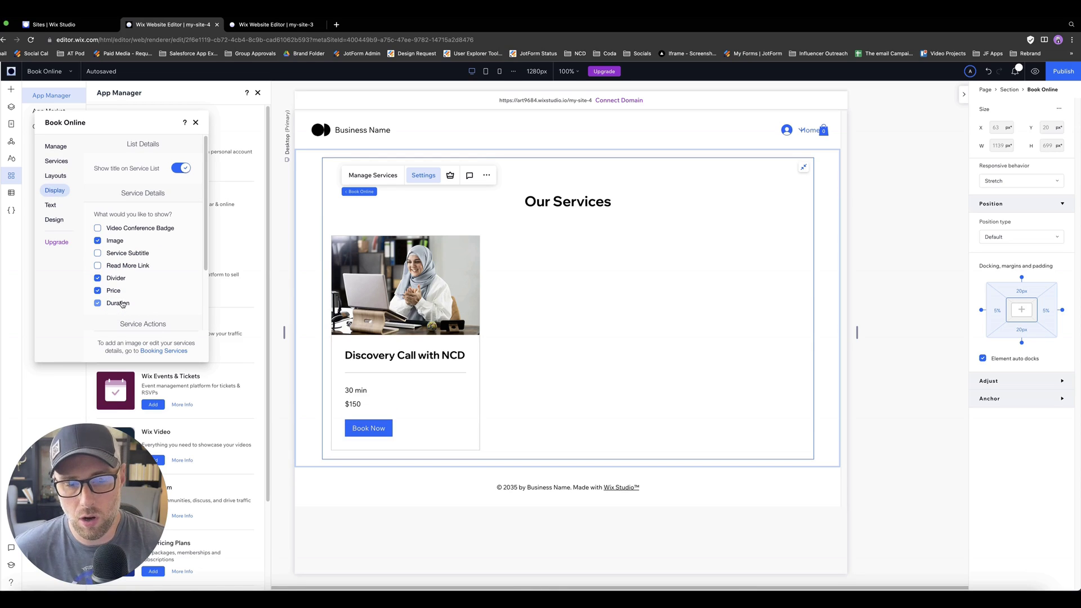
# - Change the Book Online button text to 'order here'
pyautogui.click(52, 206)
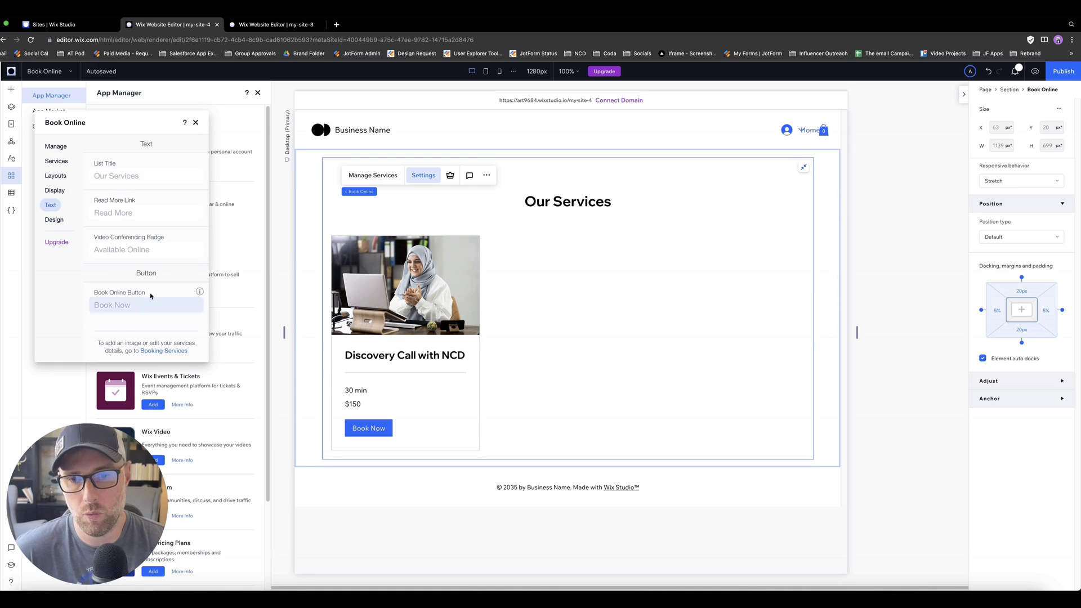
pyautogui.click(121, 304)
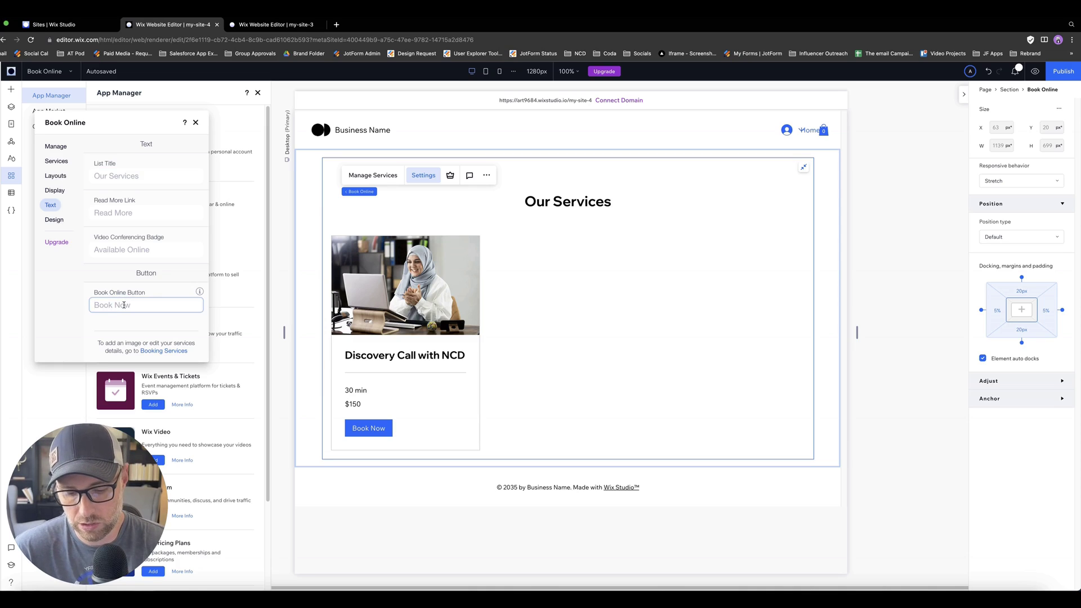
pyautogui.write('order here')
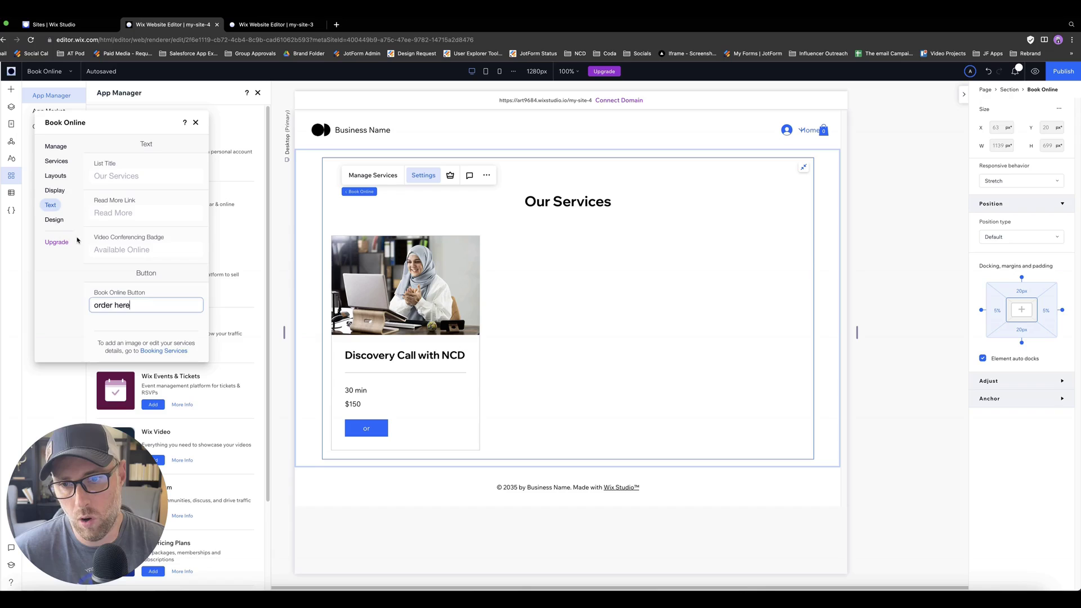
# - Review the Design background and divider settings, then close the Book Online settings
pyautogui.click(54, 220)
pyautogui.click(134, 154)
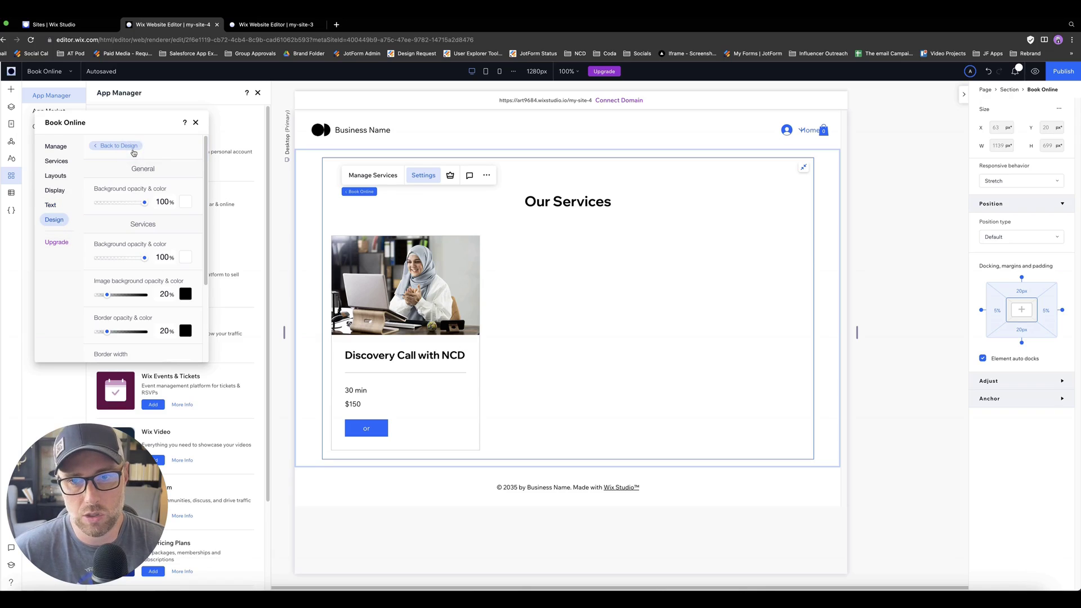
pyautogui.scroll(-4, 140, 229)
pyautogui.scroll(5, 140, 229)
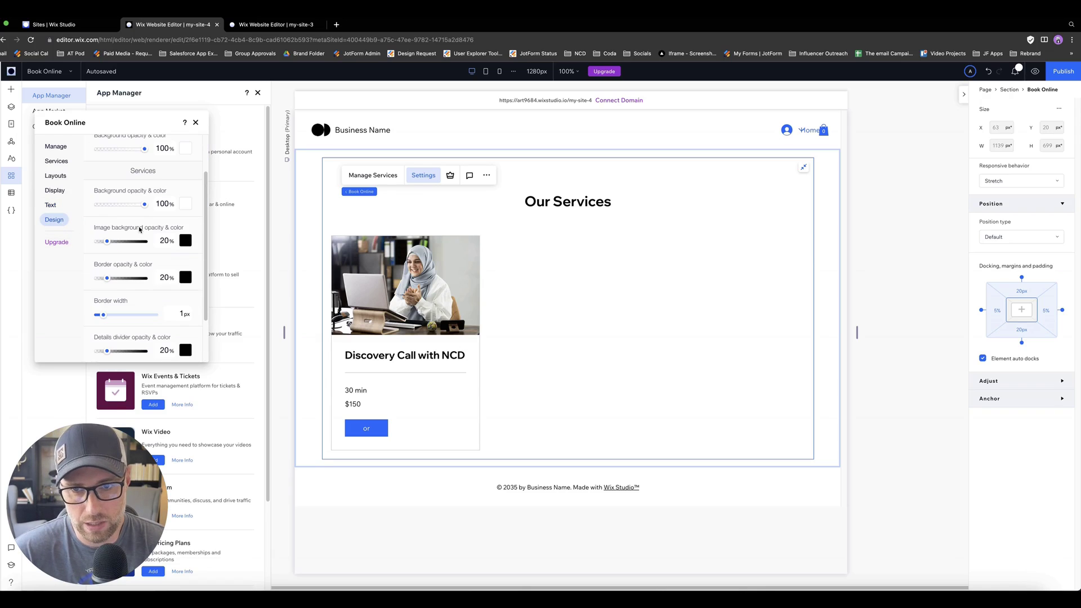
pyautogui.click(94, 147)
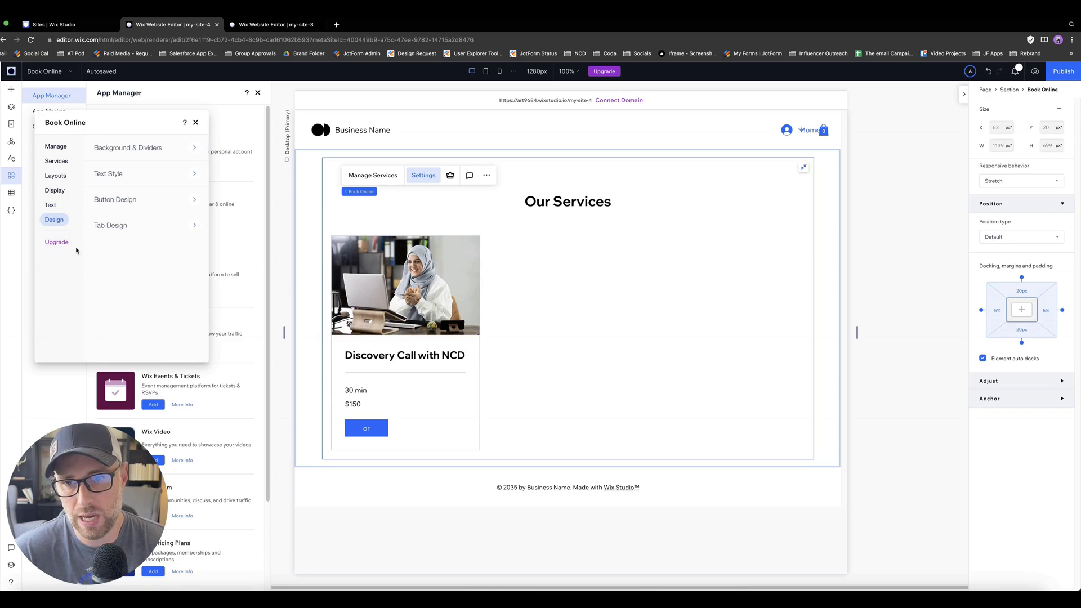
pyautogui.click(195, 122)
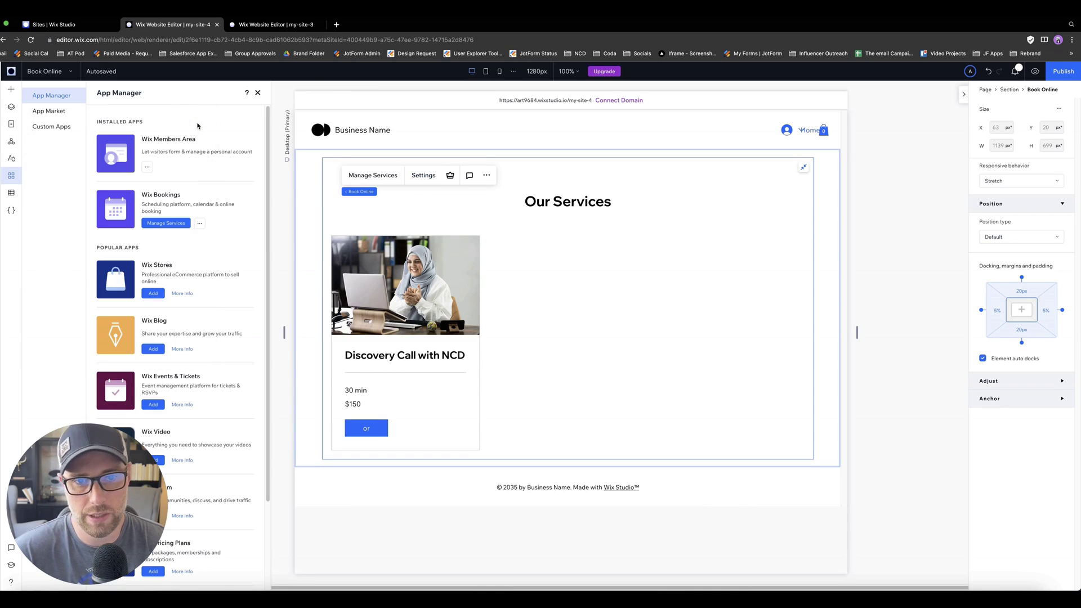
# - In preview, book Discovery Call with NCD for October 11 at 12:00 pm and continue
pyautogui.click(1034, 71)
pyautogui.click(336, 424)
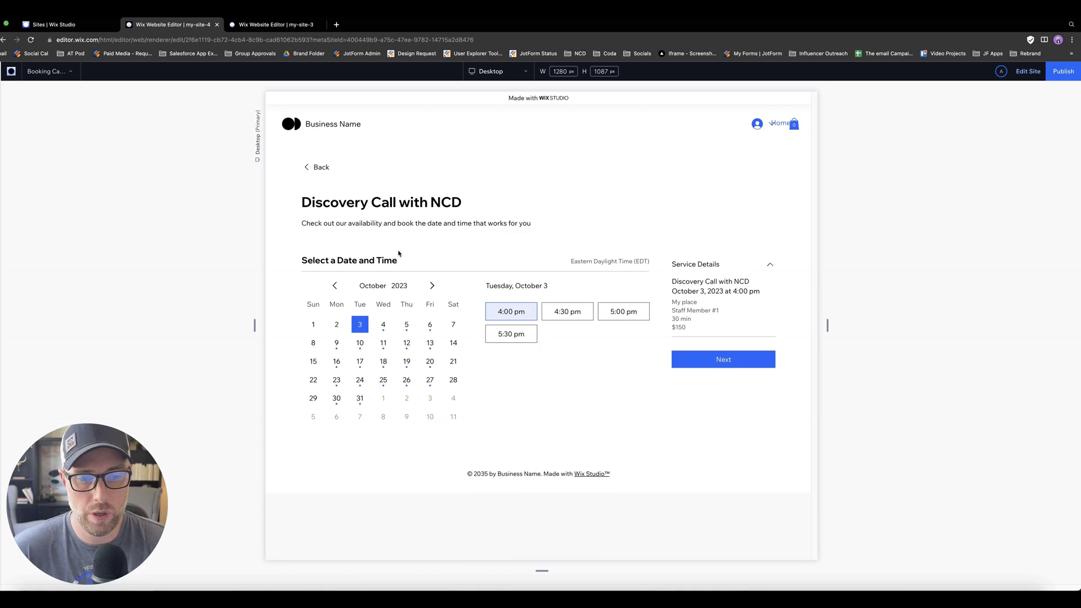
pyautogui.click(384, 344)
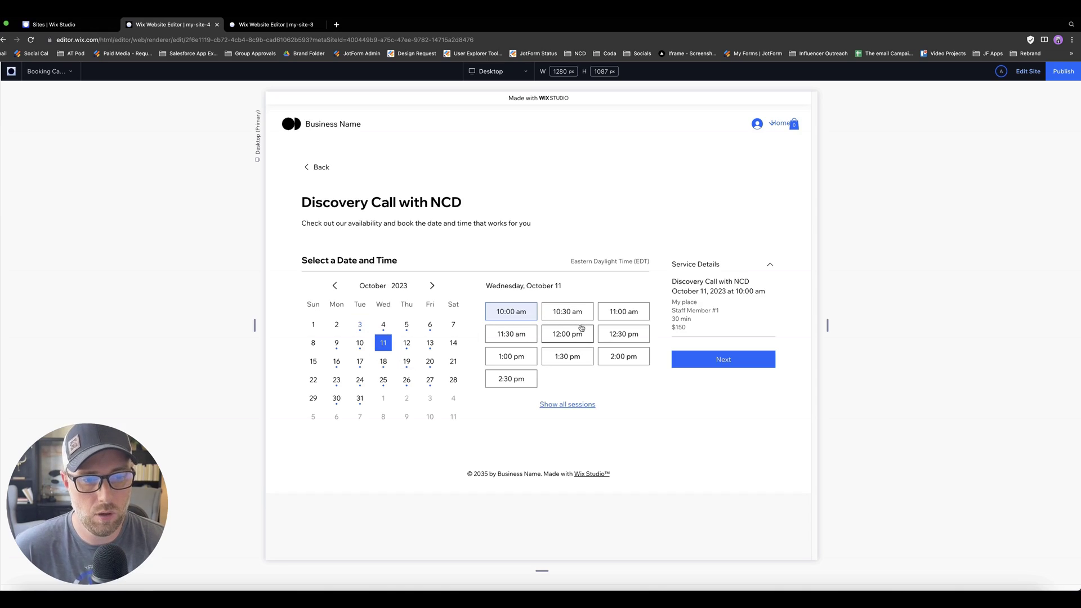
pyautogui.click(579, 332)
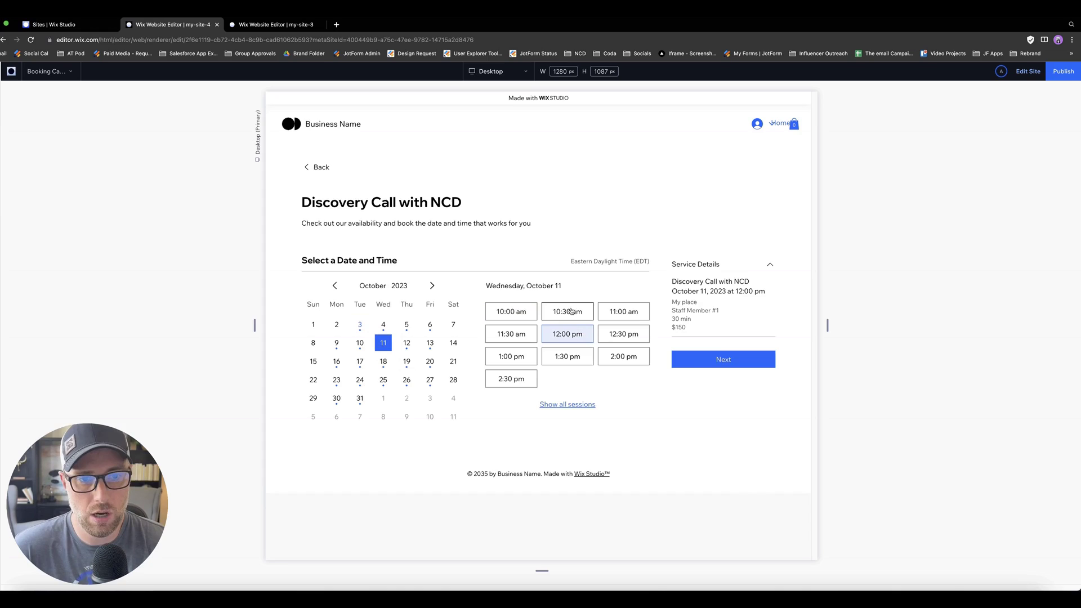
pyautogui.click(685, 364)
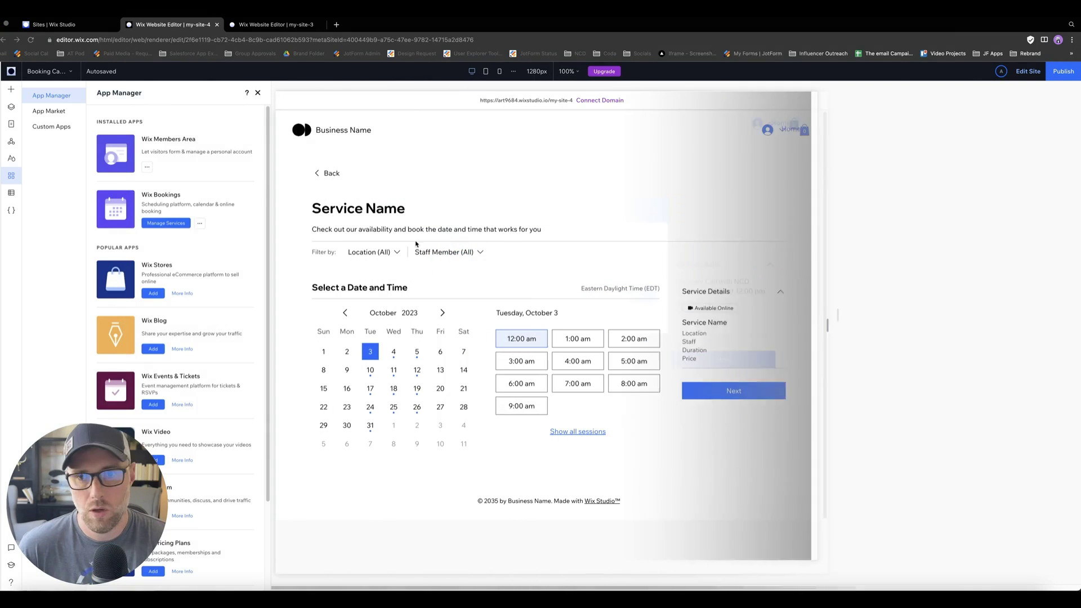
# - From Manage Services, reach the Default hours page showing Monday–Friday 10:00 AM to 6:00 PM
pyautogui.click(164, 222)
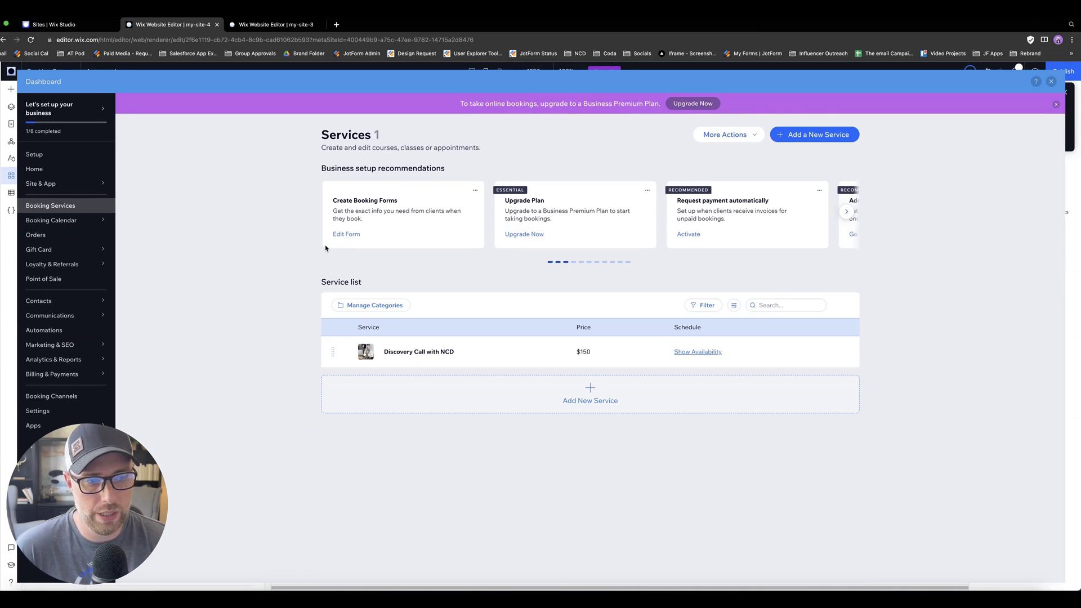
pyautogui.click(748, 134)
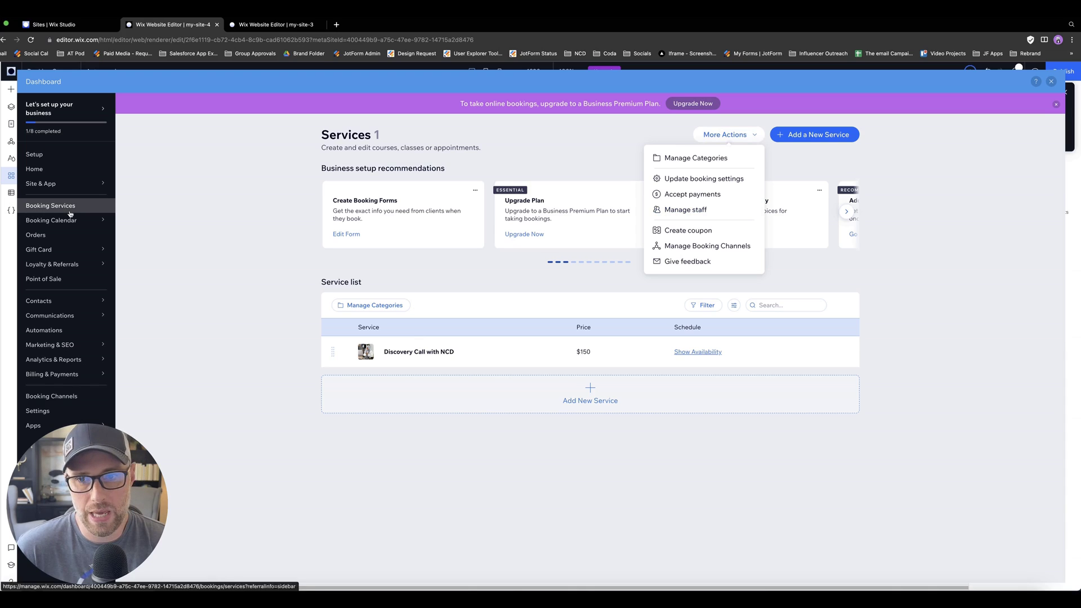
pyautogui.click(688, 180)
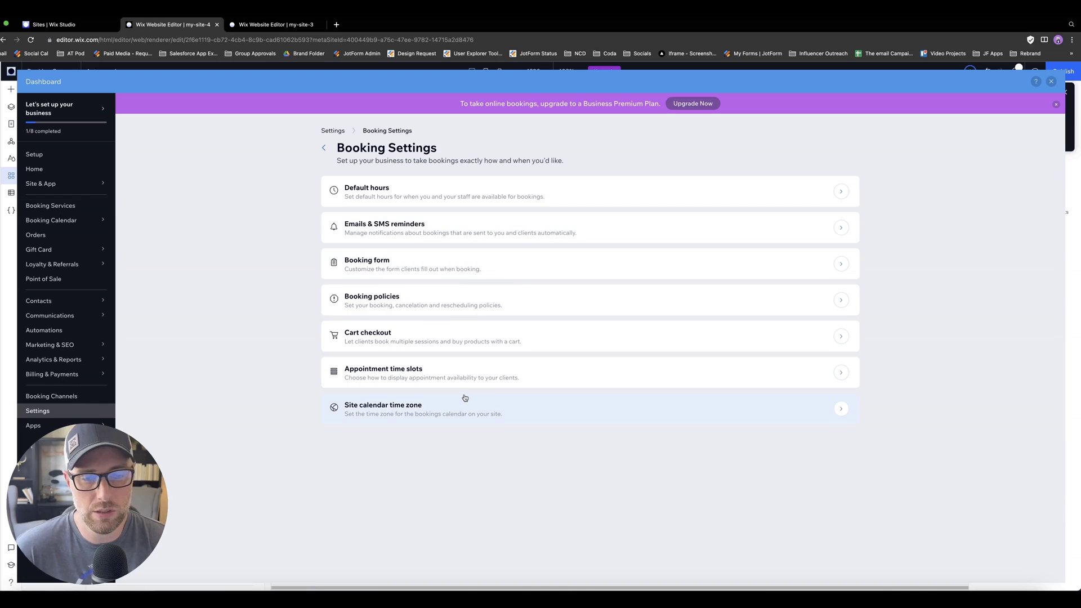
pyautogui.click(477, 206)
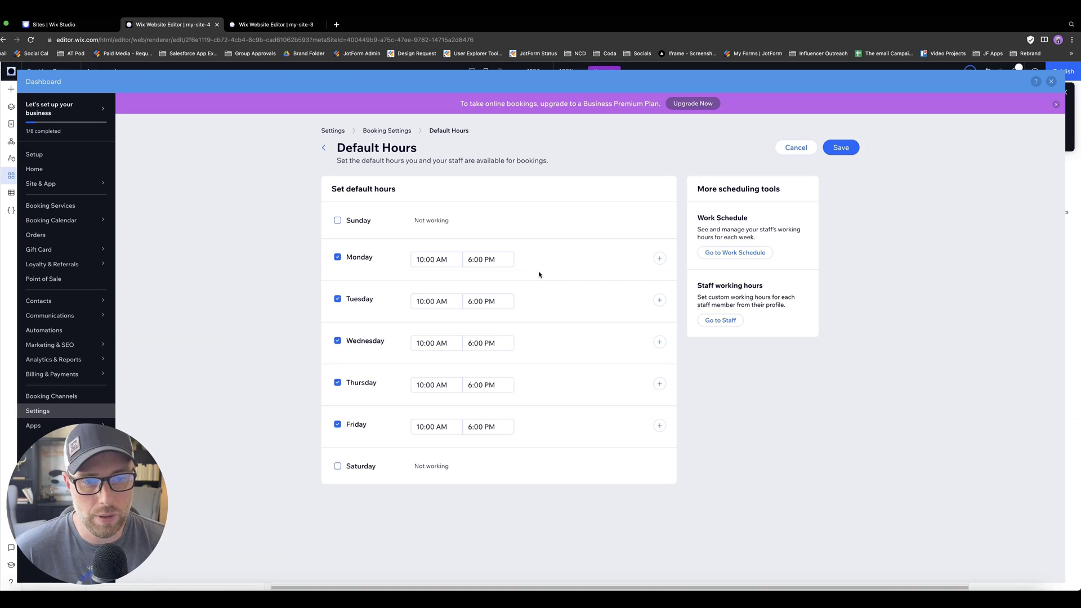
# - Check the Emails & SMS reminders toggles, then go back to the Booking Settings overview
pyautogui.click(324, 147)
pyautogui.click(386, 226)
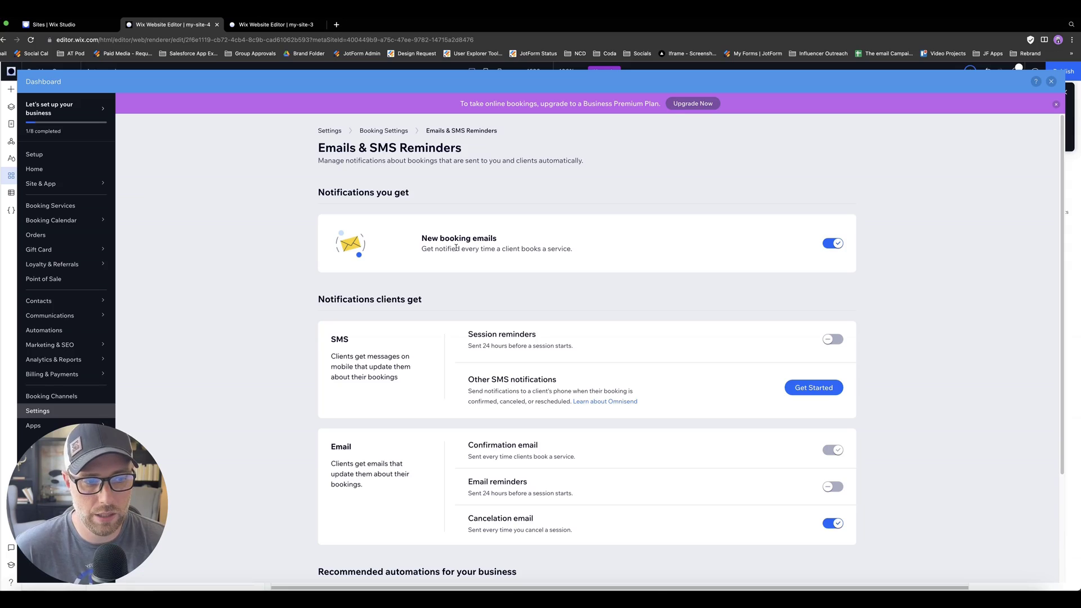
pyautogui.moveTo(740, 344)
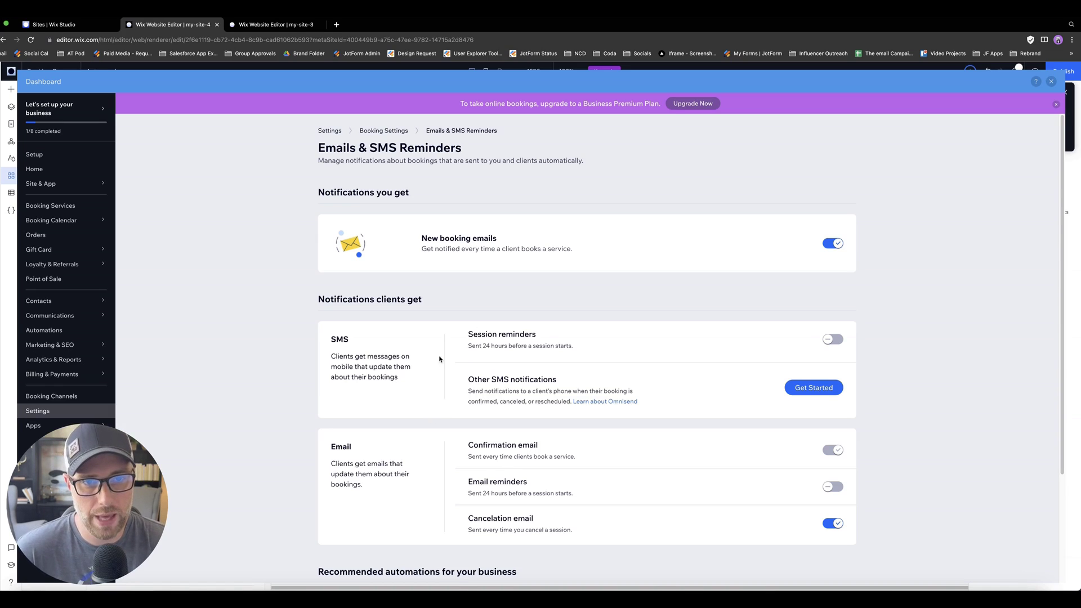
pyautogui.click(383, 130)
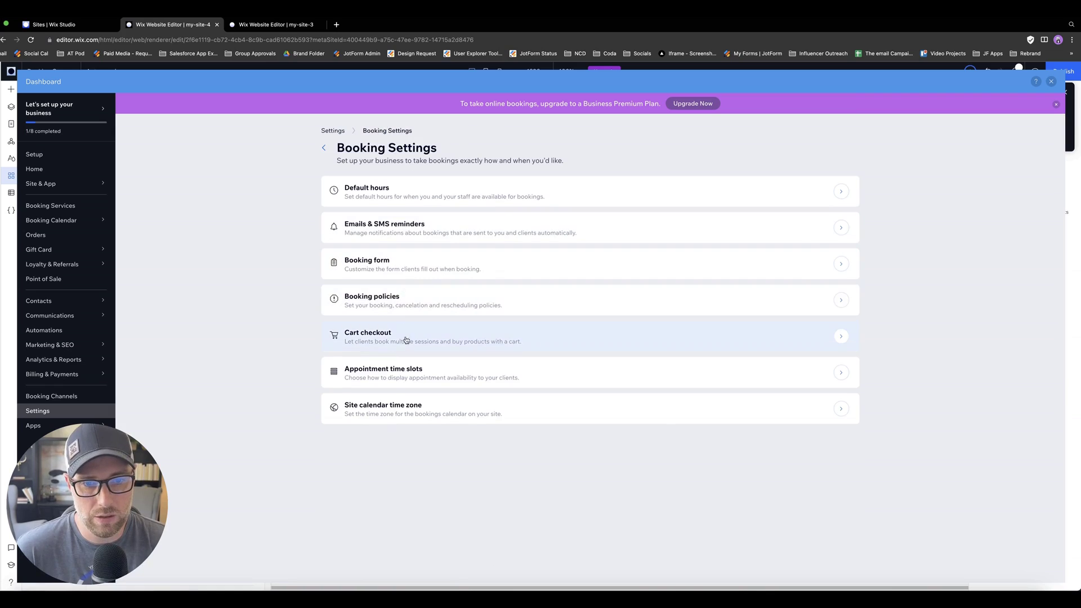
pyautogui.click(401, 268)
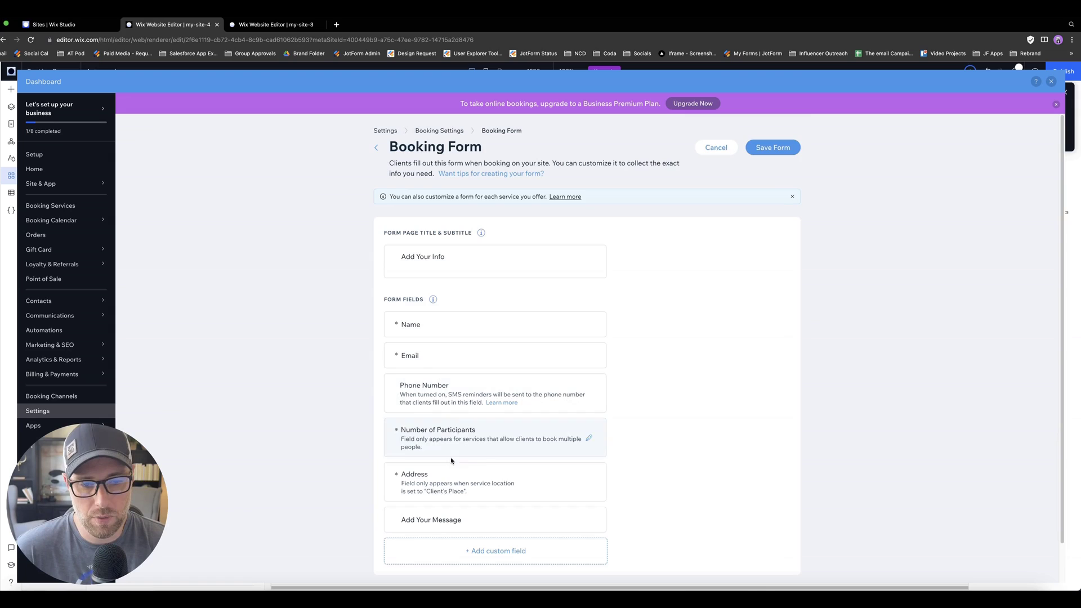
pyautogui.scroll(-1, 450, 416)
pyautogui.scroll(1, 452, 439)
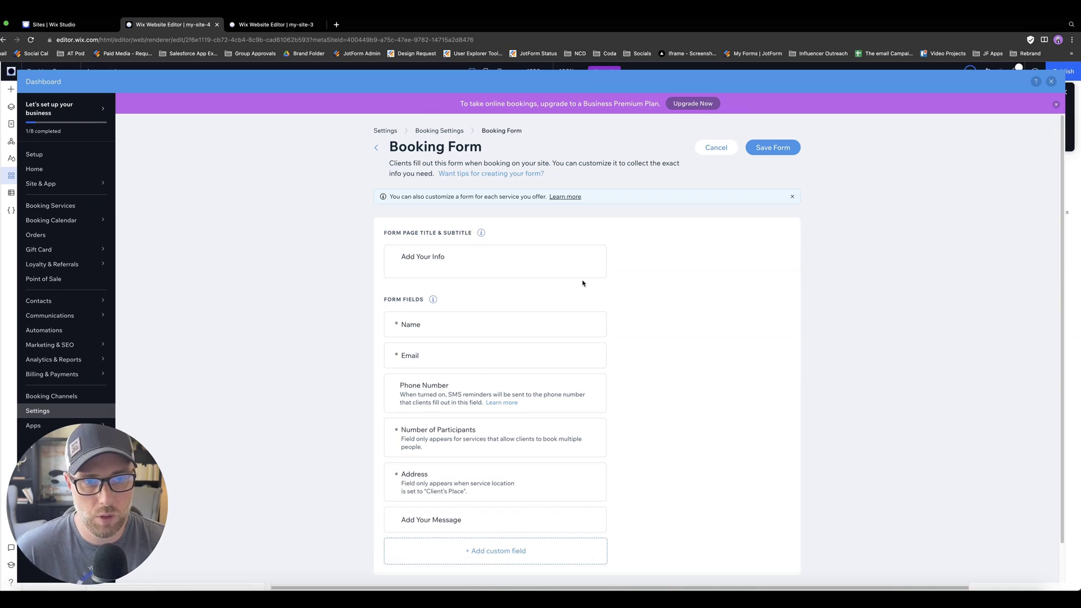
pyautogui.click(432, 130)
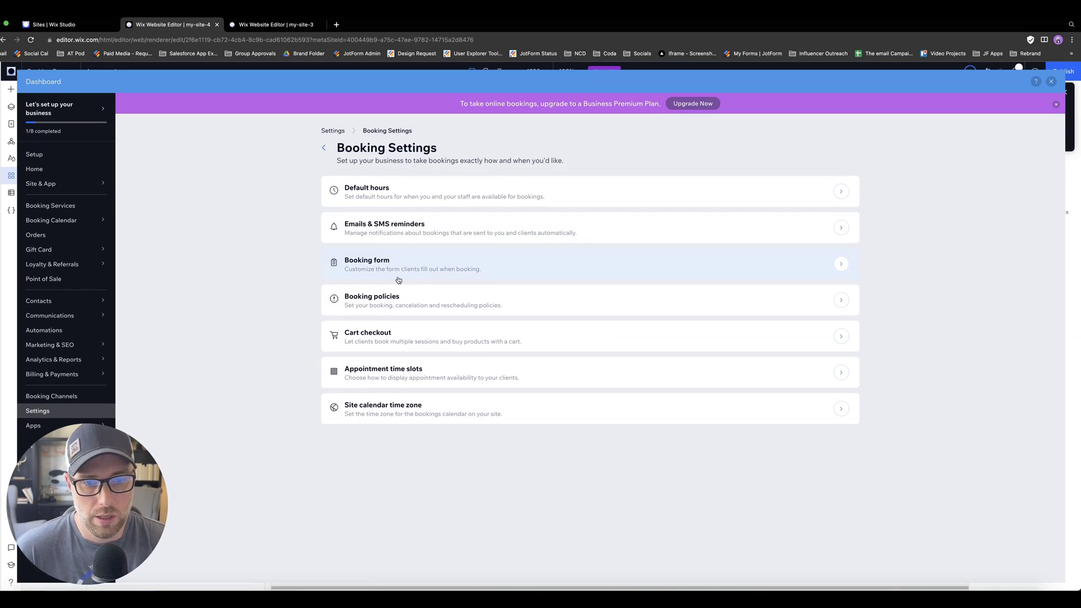
# - Review Booking Policies, showing the Default policy linked to Discovery Call with NCD, then return
pyautogui.click(403, 301)
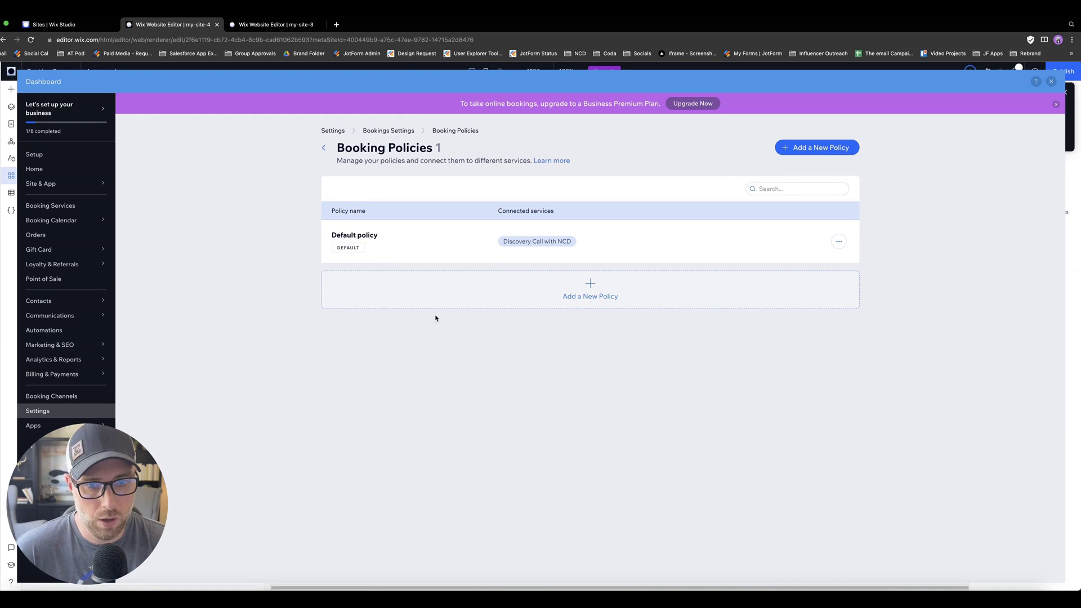
pyautogui.moveTo(340, 246)
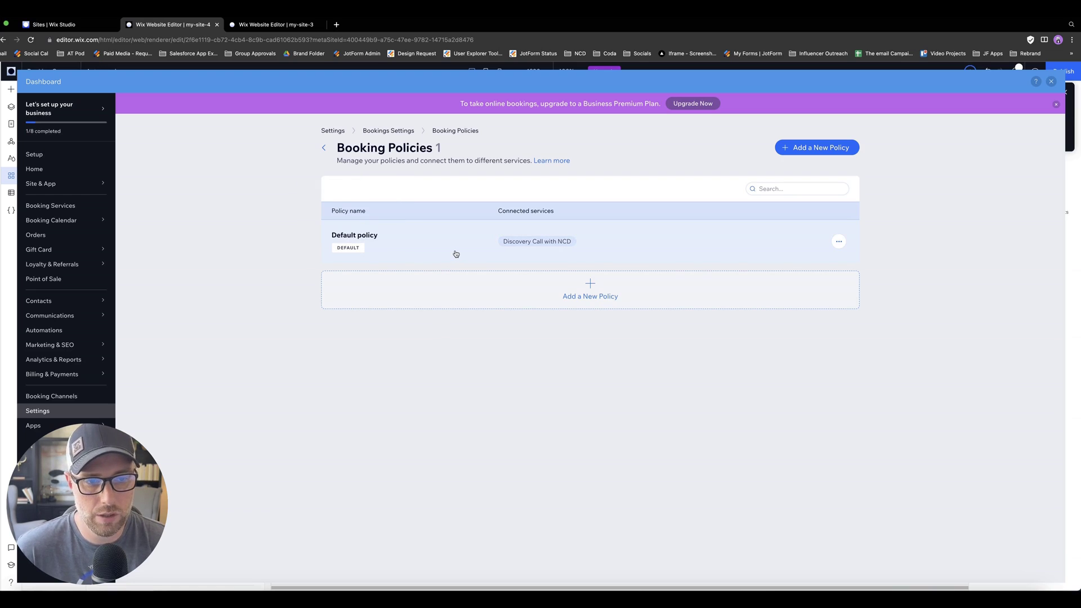
pyautogui.click(402, 130)
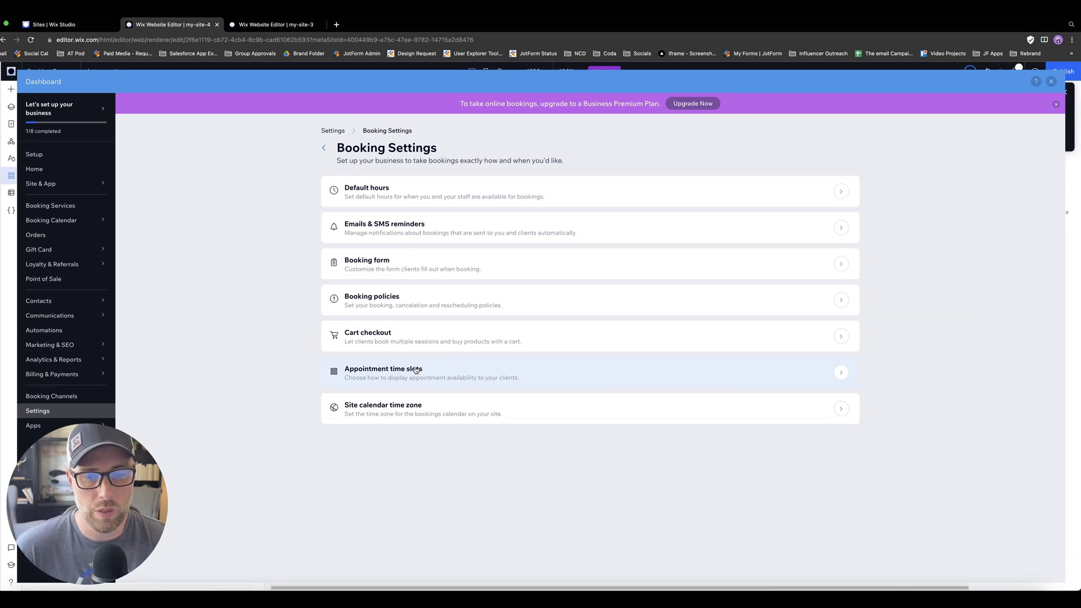
# - Dismiss the cart offer and inspect the appointment slot interval, set every 30 minutes
pyautogui.click(407, 332)
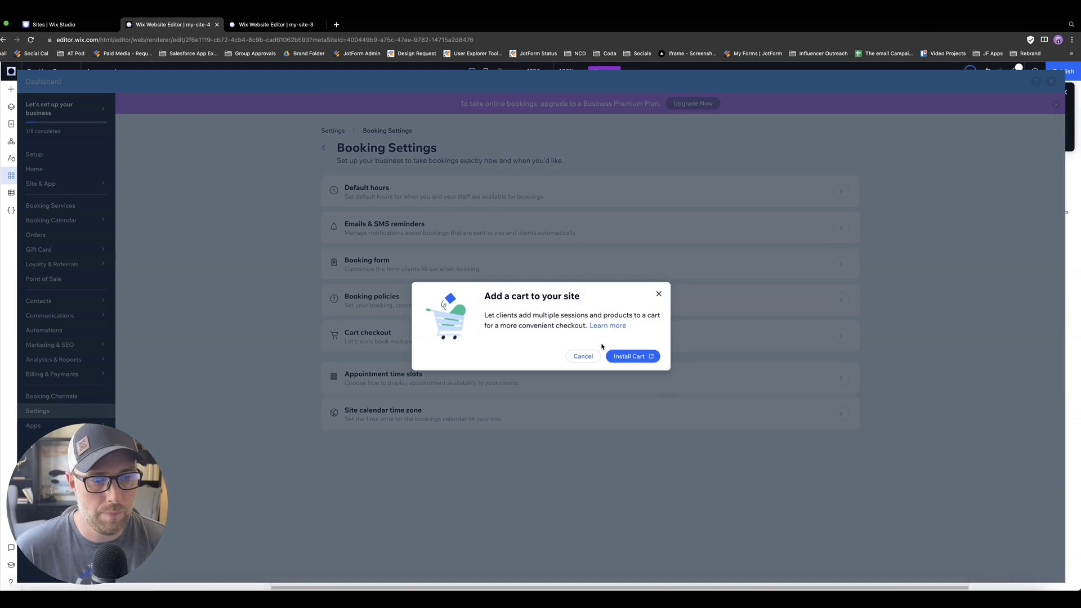
pyautogui.click(658, 294)
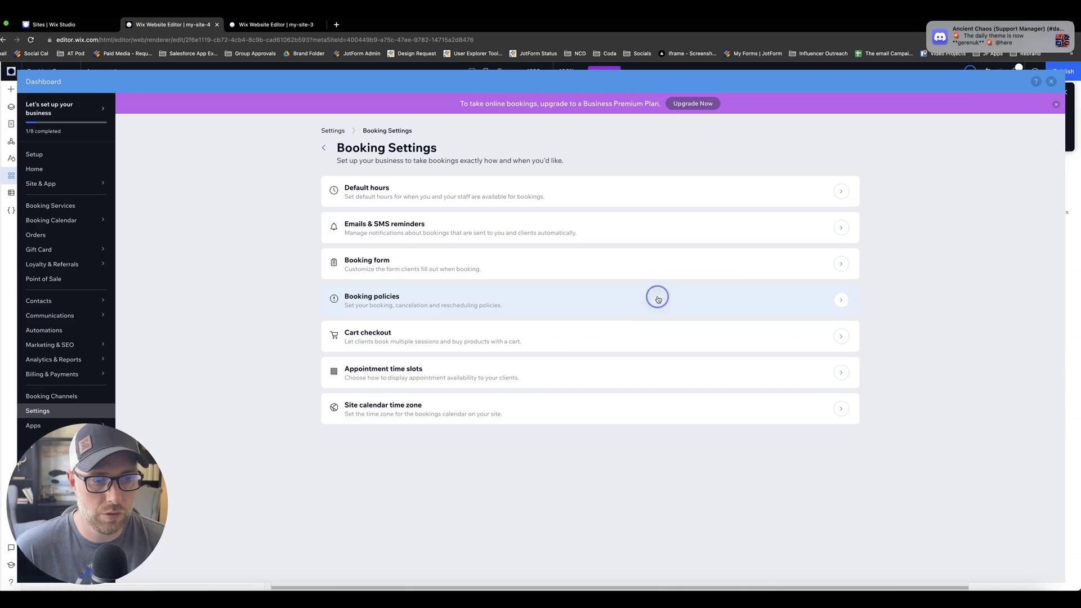
pyautogui.click(420, 387)
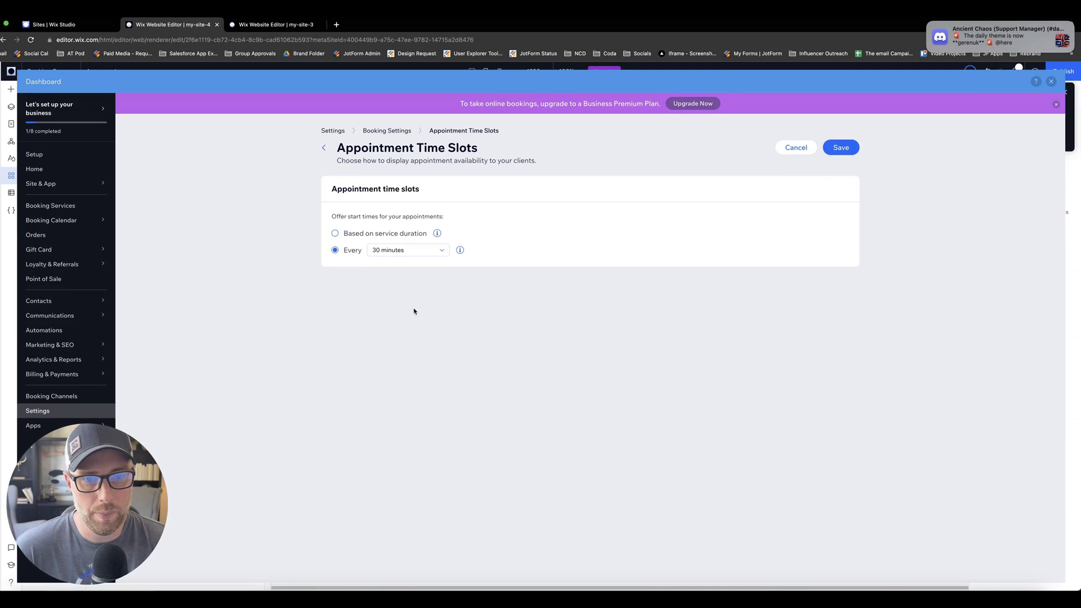
pyautogui.click(401, 249)
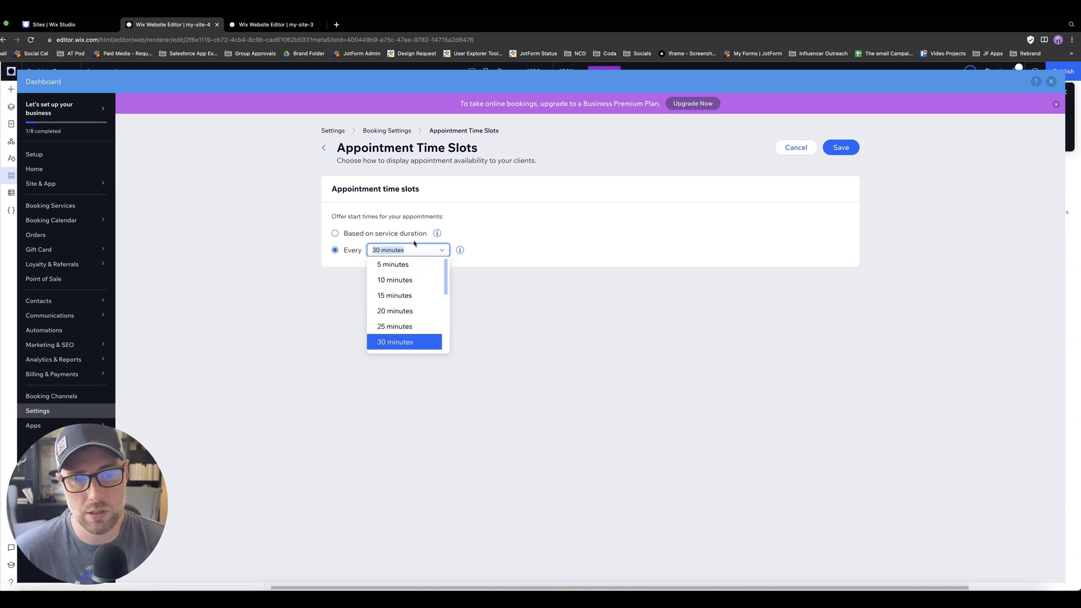
pyautogui.click(352, 253)
pyautogui.click(392, 251)
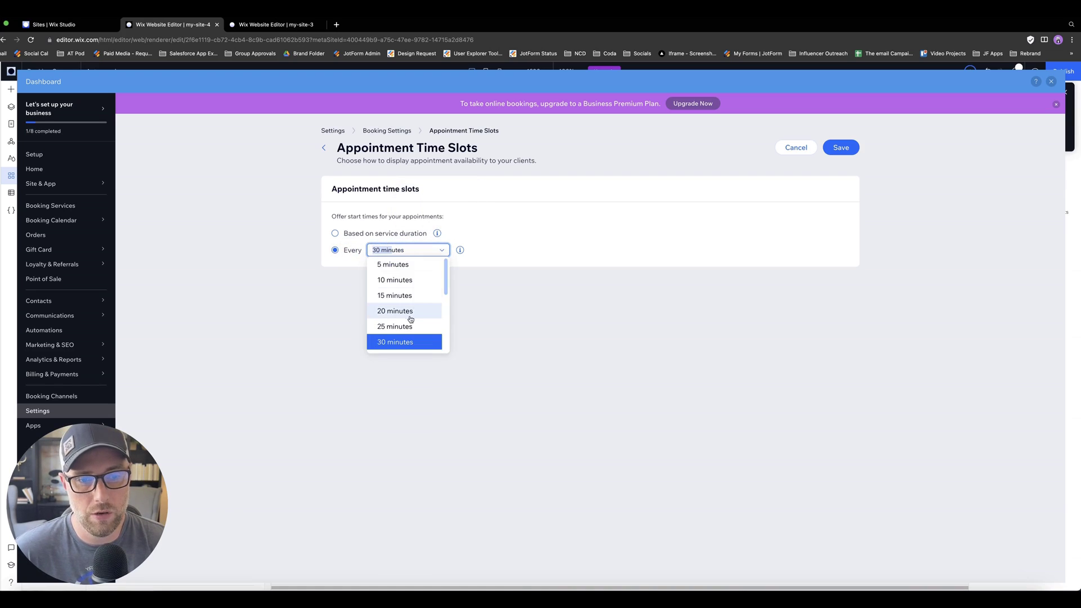
pyautogui.scroll(-3, 422, 288)
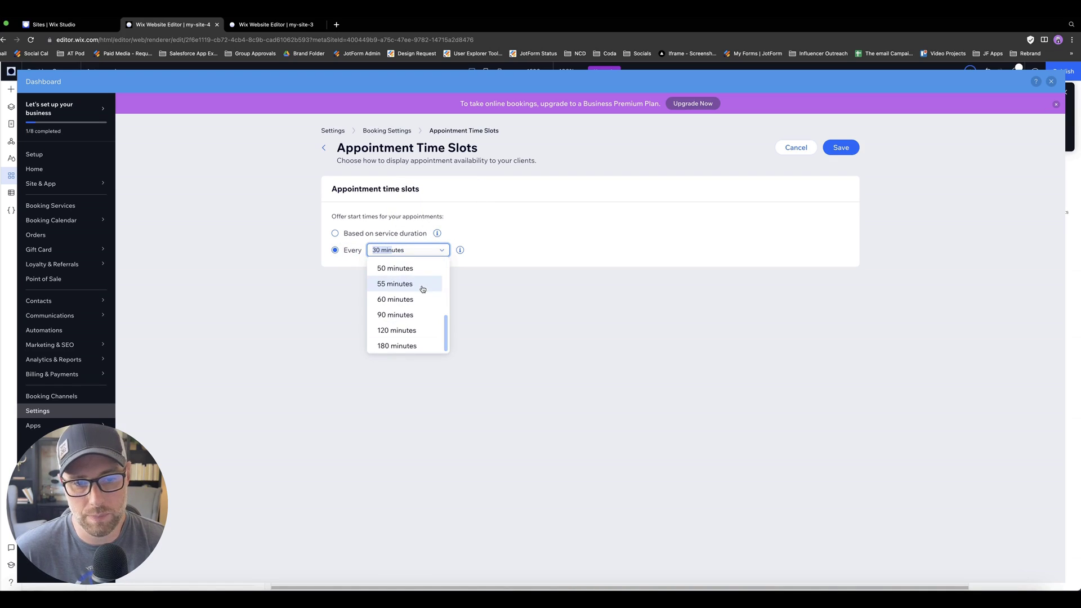
# - Leave time slots unsaved, view the Site calendar time zone (business' time zone), and go back
pyautogui.click(376, 134)
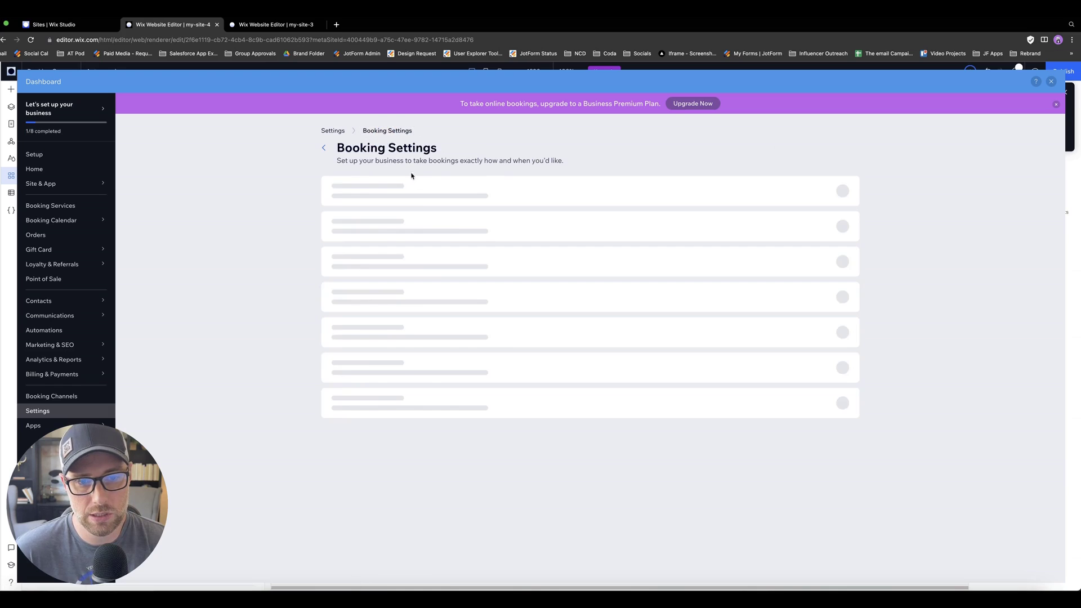
pyautogui.click(406, 413)
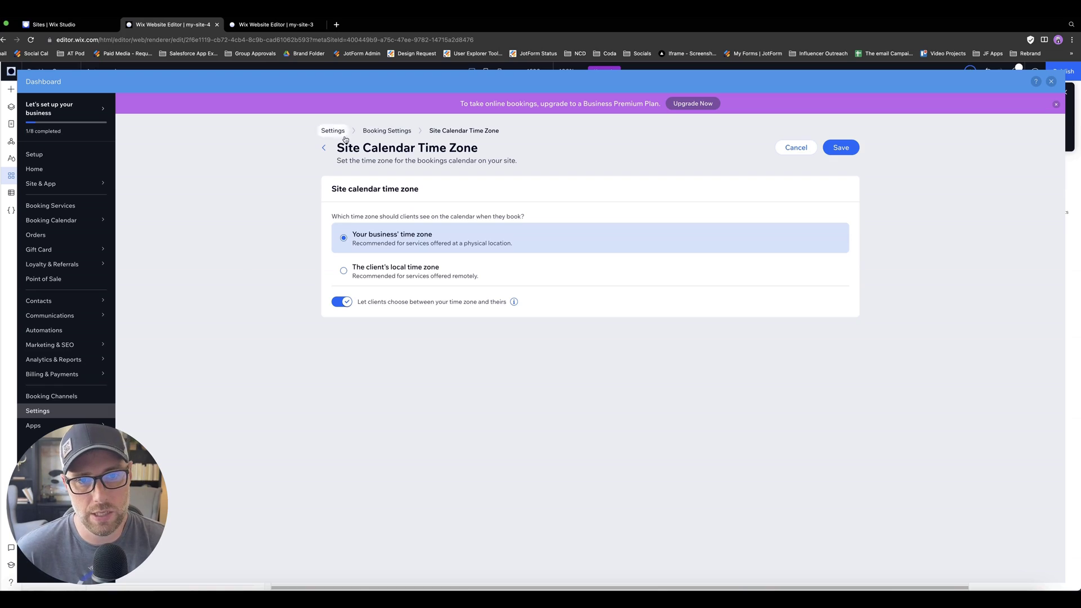
pyautogui.click(389, 131)
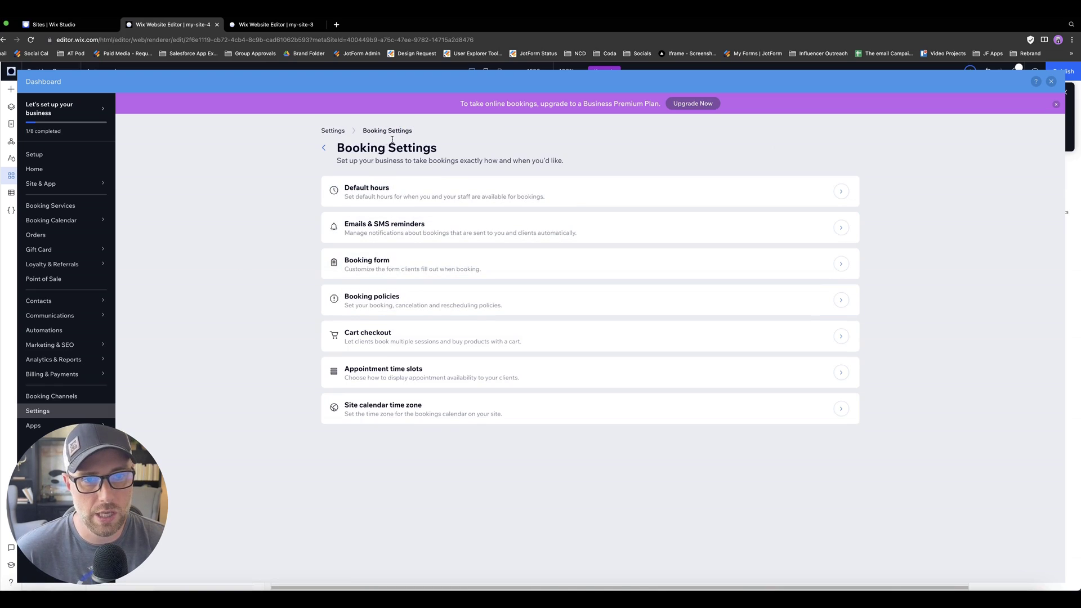
# - Navigate through Booking Services and Booking Calendar to the Staff page listing Staff Member #1
pyautogui.click(332, 131)
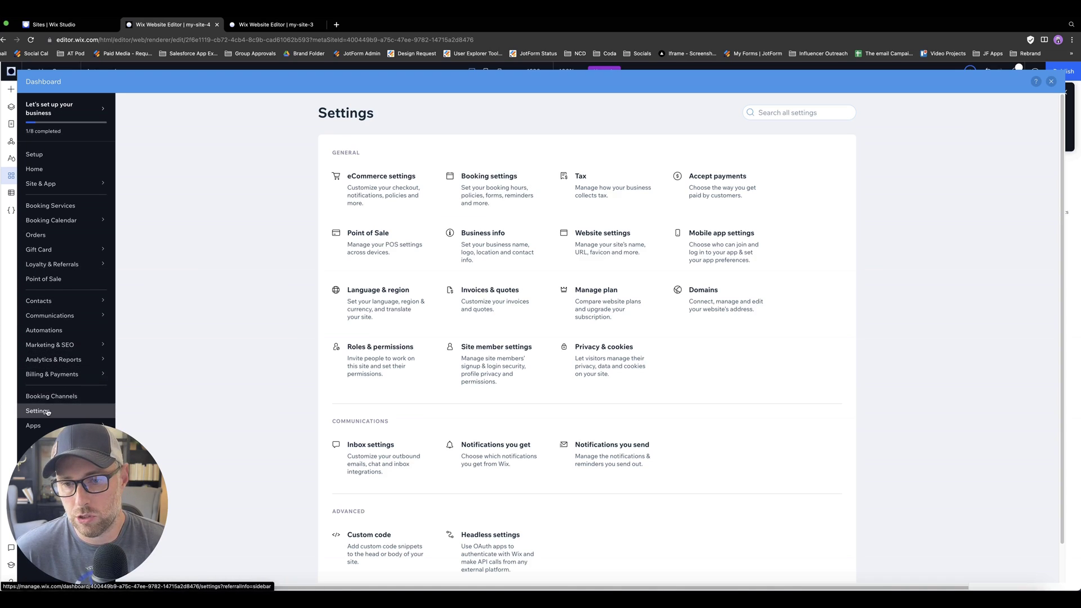
pyautogui.click(66, 206)
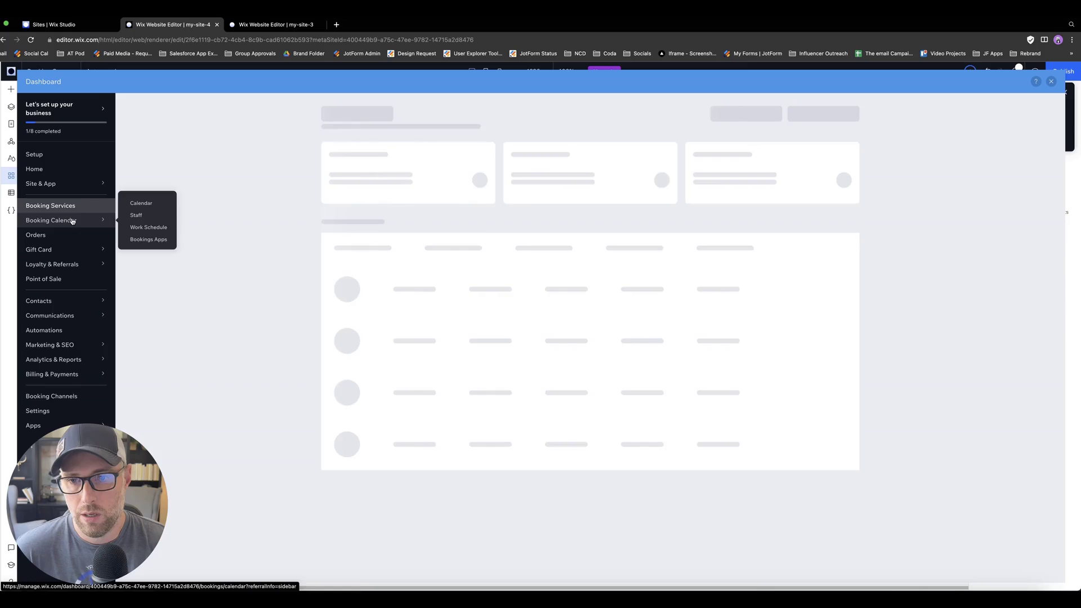
pyautogui.click(70, 220)
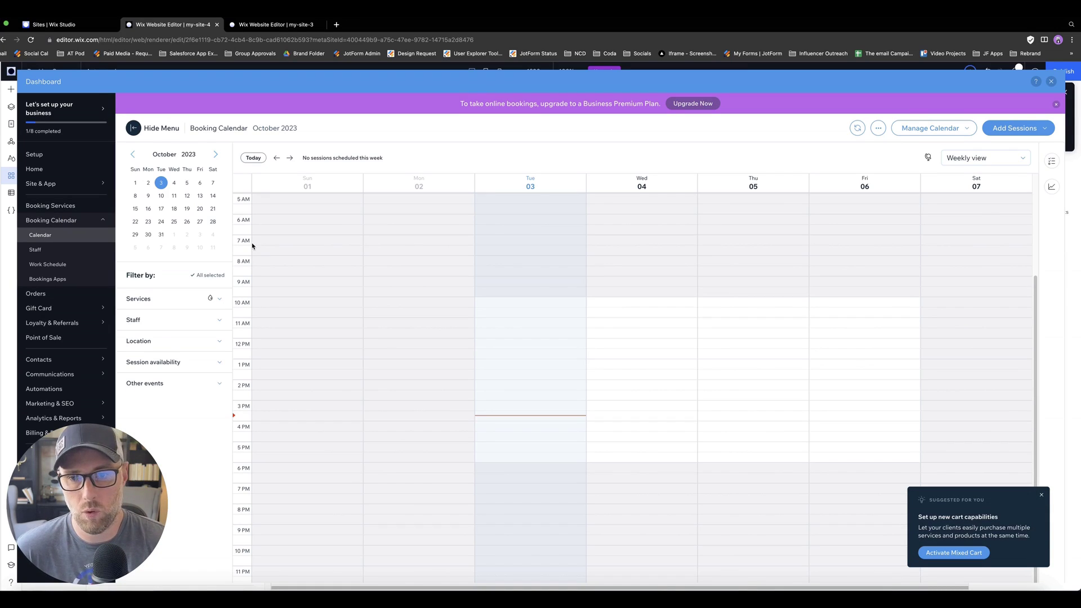
pyautogui.click(51, 253)
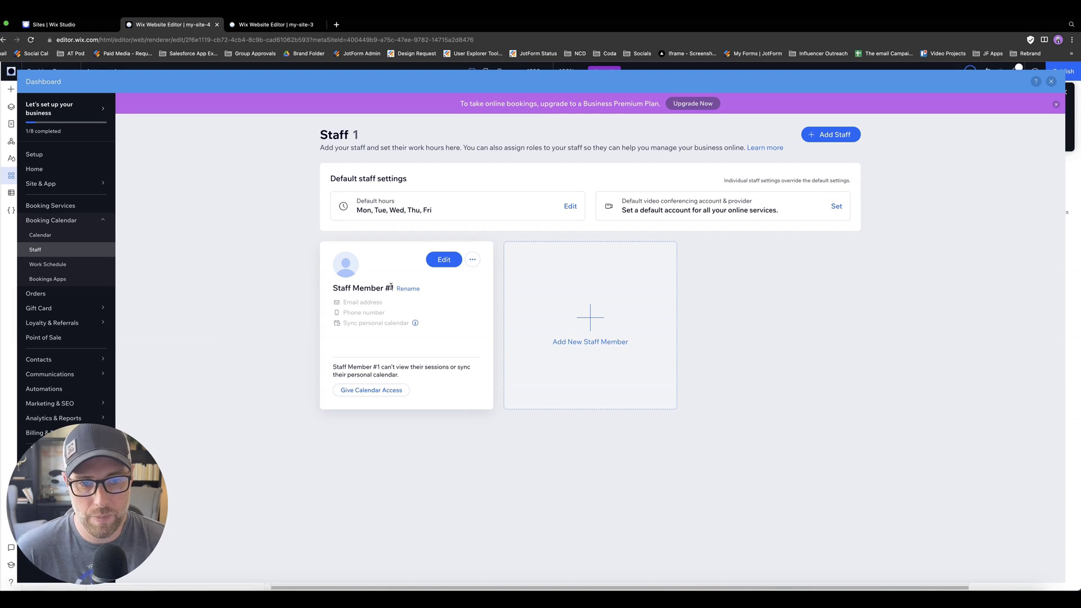
pyautogui.click(570, 330)
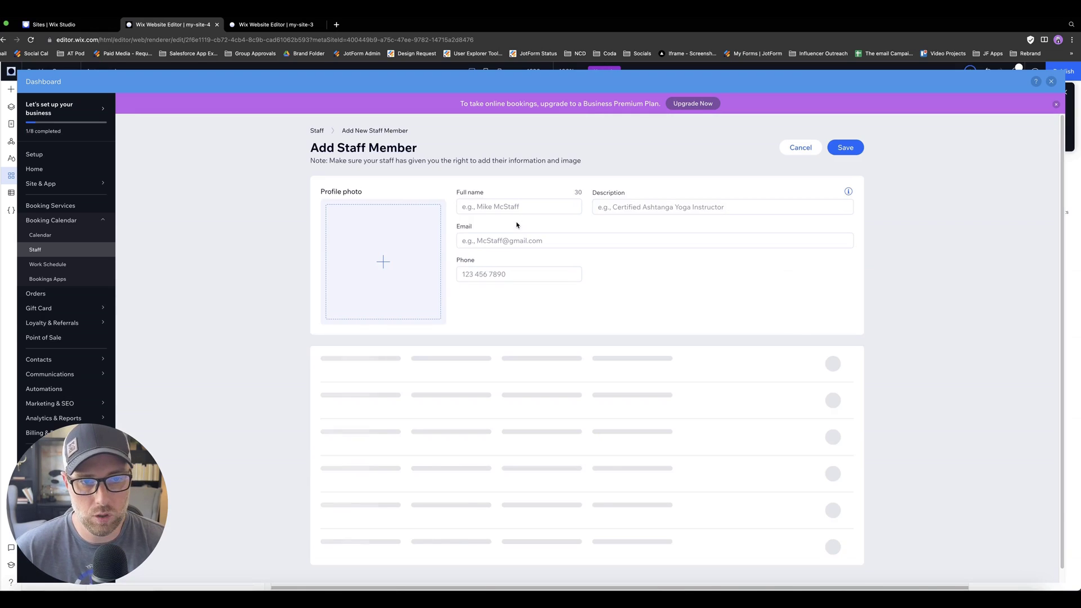
pyautogui.click(501, 210)
pyautogui.write('Aty')
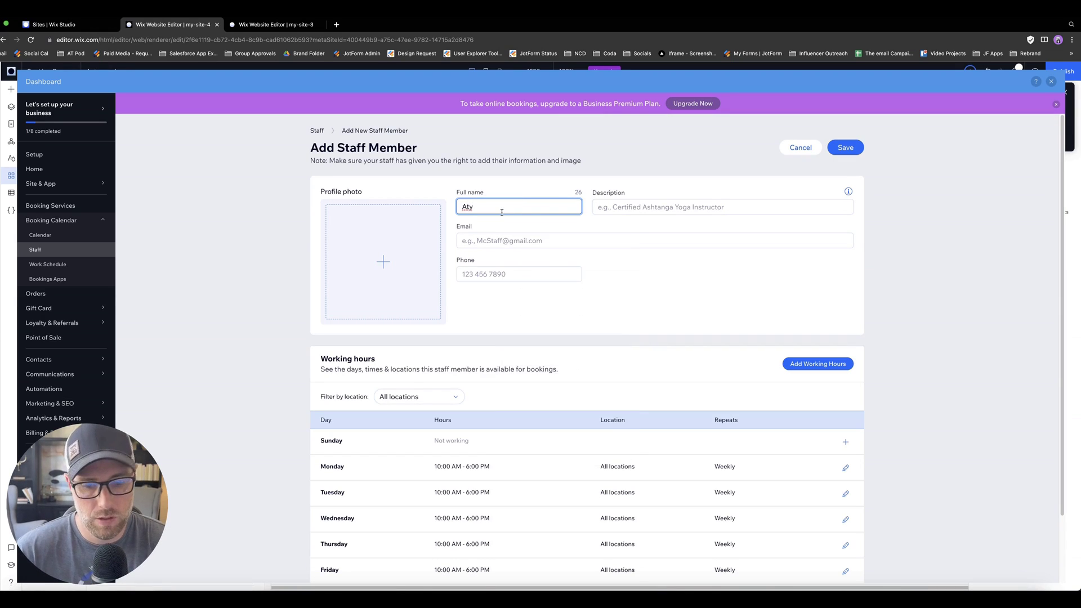
pyautogui.press('BackSpace')
pyautogui.press('BackSpace')
pyautogui.write('rt')
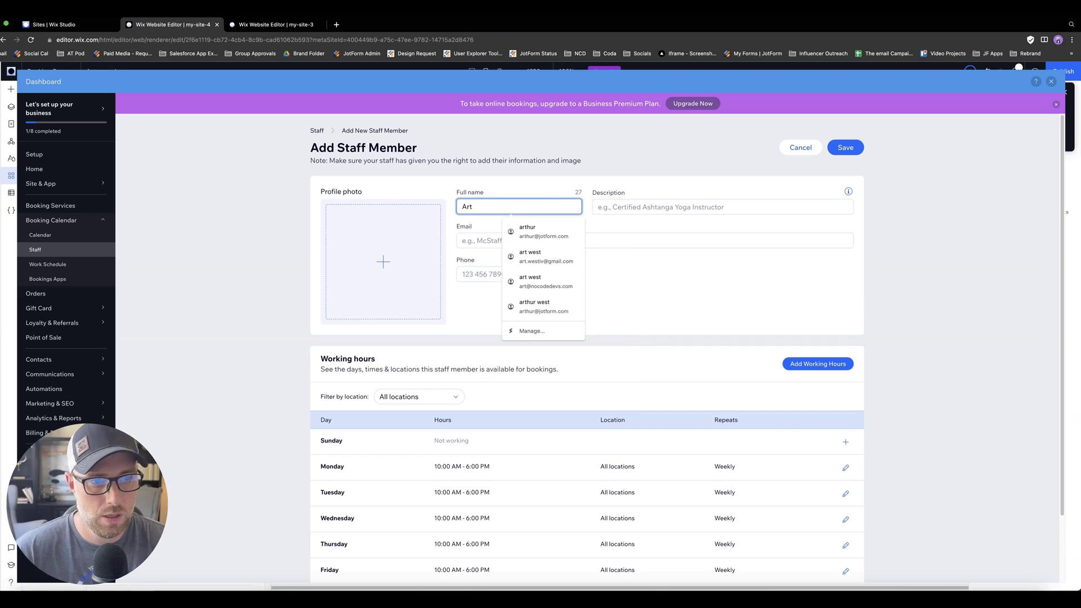
pyautogui.click(677, 227)
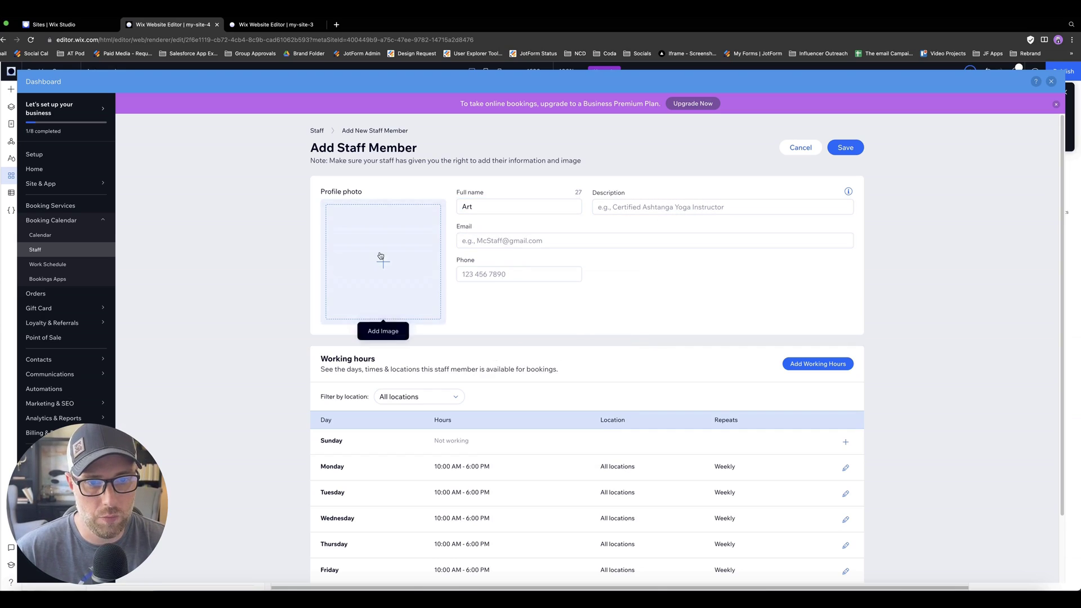
pyautogui.scroll(-3, 490, 293)
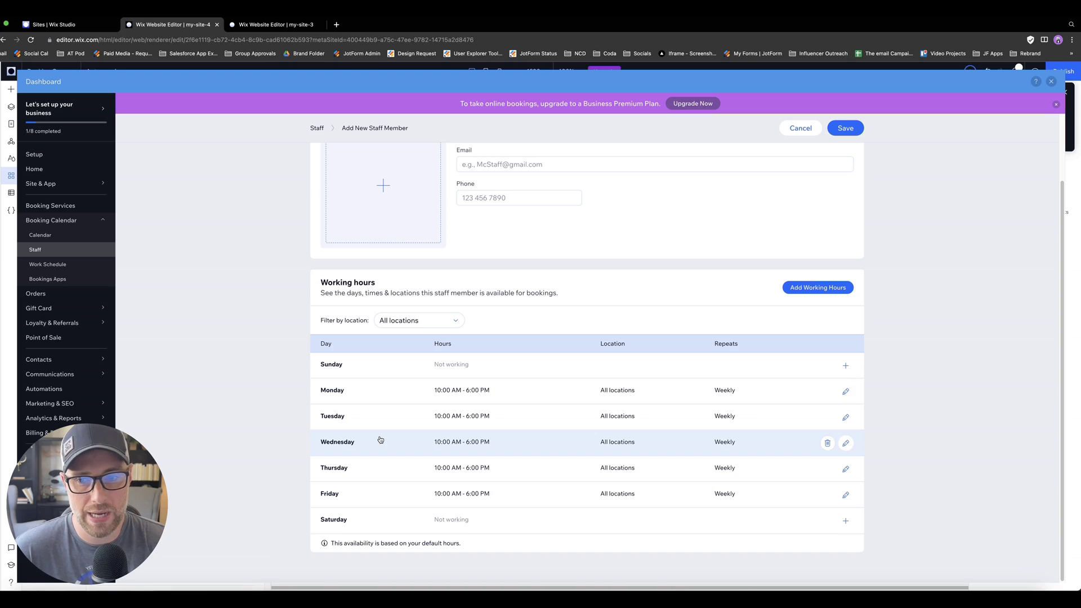
pyautogui.click(317, 128)
pyautogui.click(566, 353)
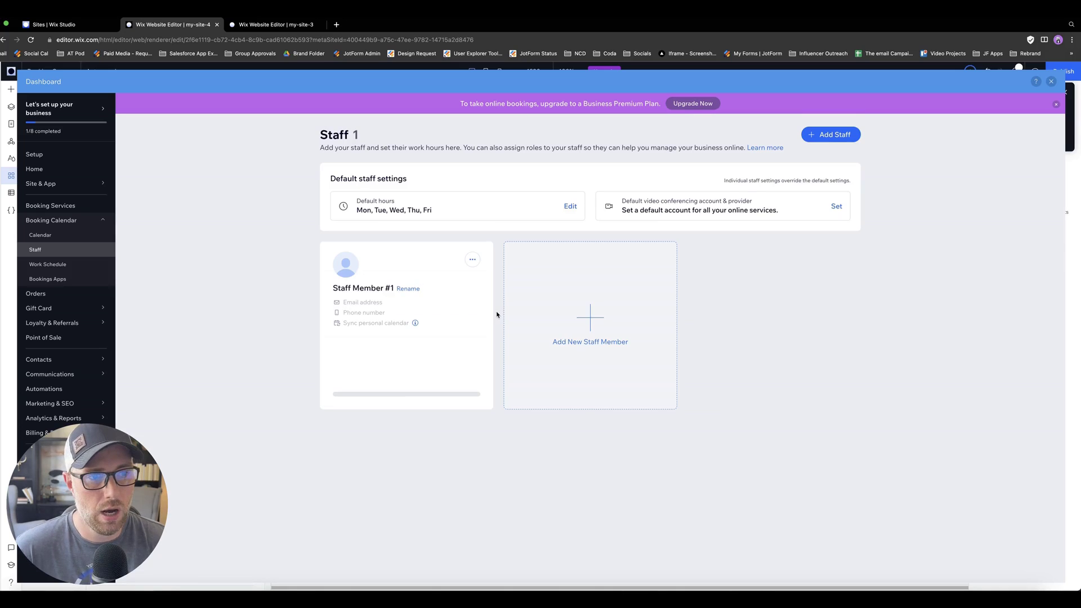
# - Look over the Work Schedule actions and Bookings Apps, then close the dashboard to the editor
pyautogui.click(63, 265)
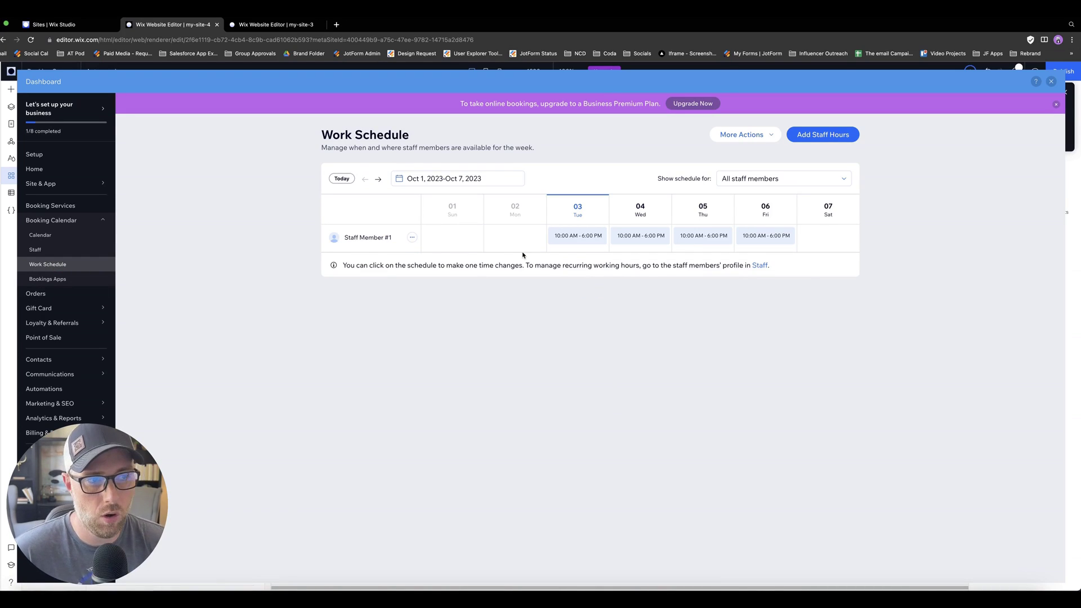
pyautogui.click(738, 135)
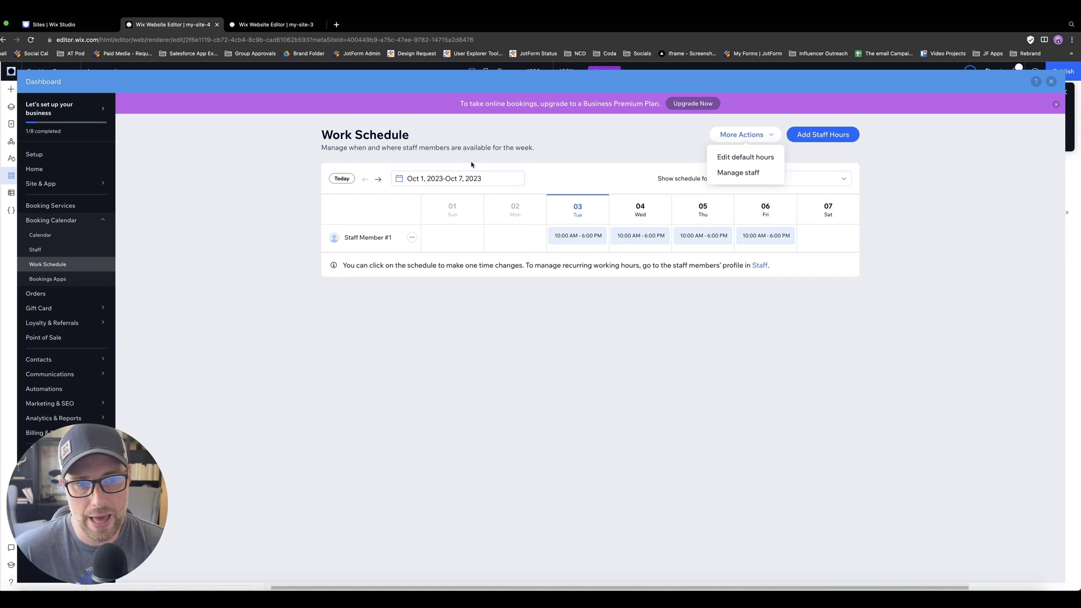
pyautogui.click(74, 279)
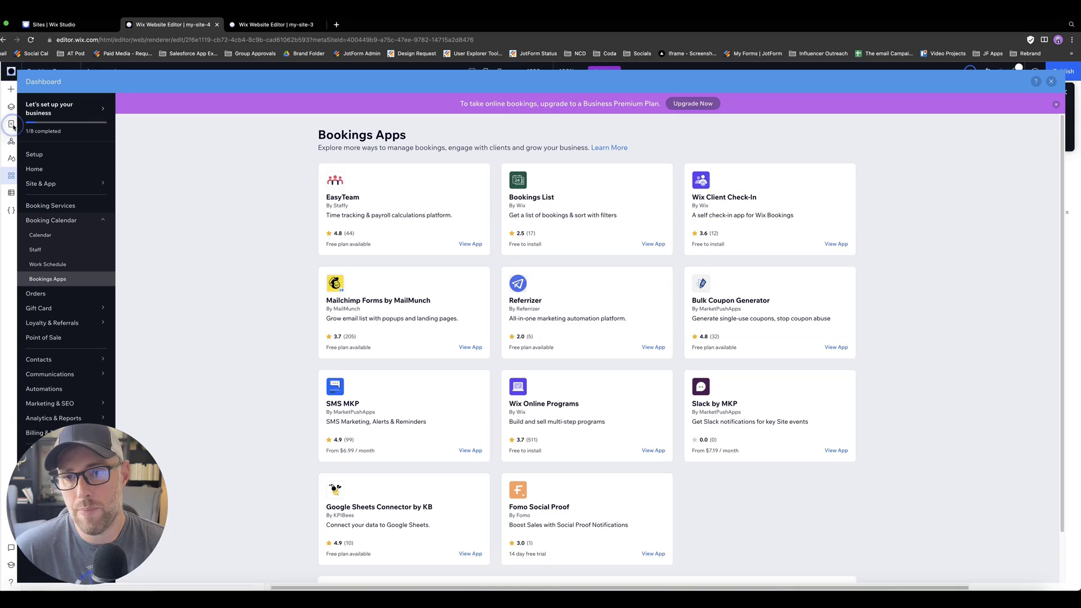
pyautogui.click(1050, 81)
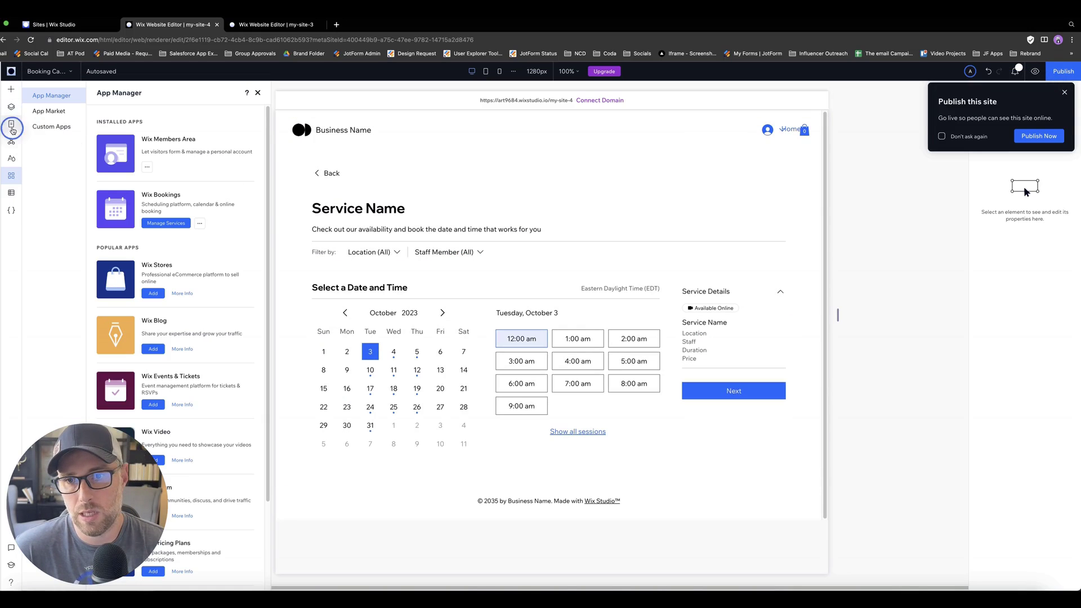
# - Browse the Home, Book Online and Booking Calendar pages from the Site Pages list
pyautogui.click(11, 125)
pyautogui.click(39, 157)
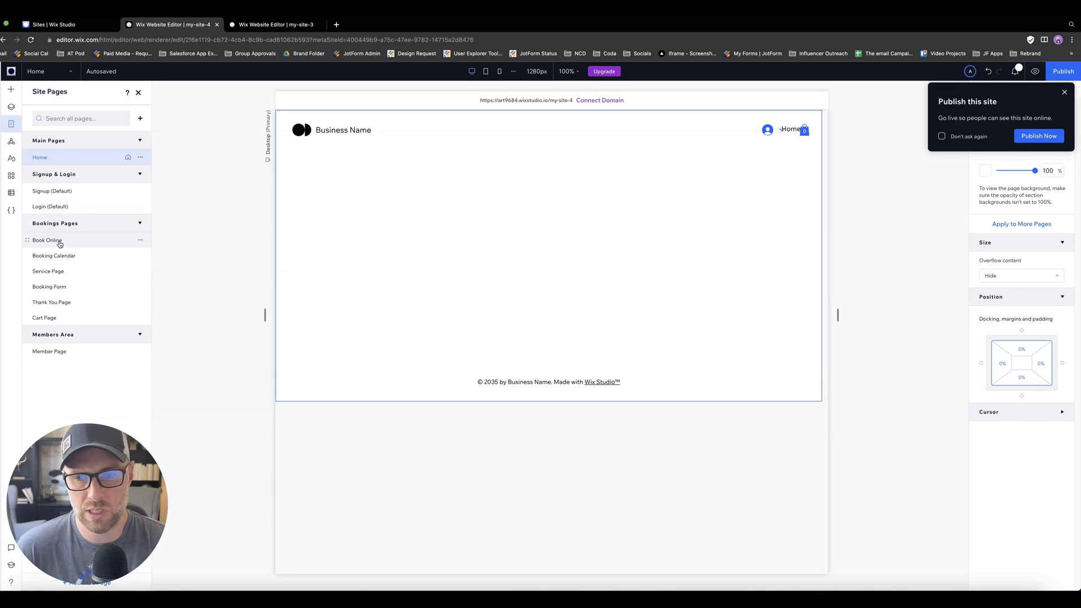
pyautogui.click(60, 242)
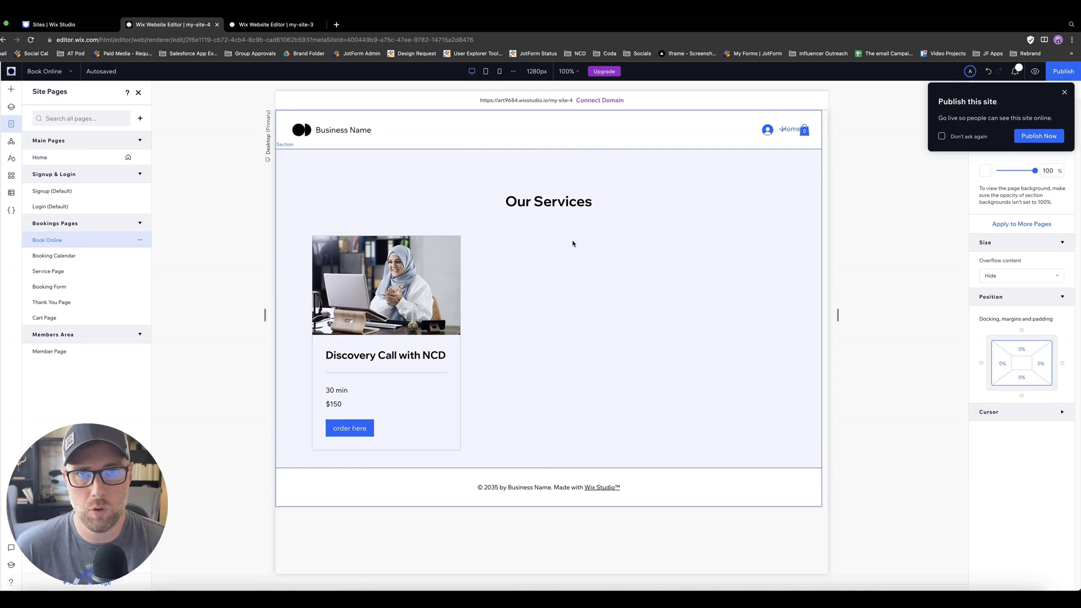
pyautogui.click(68, 256)
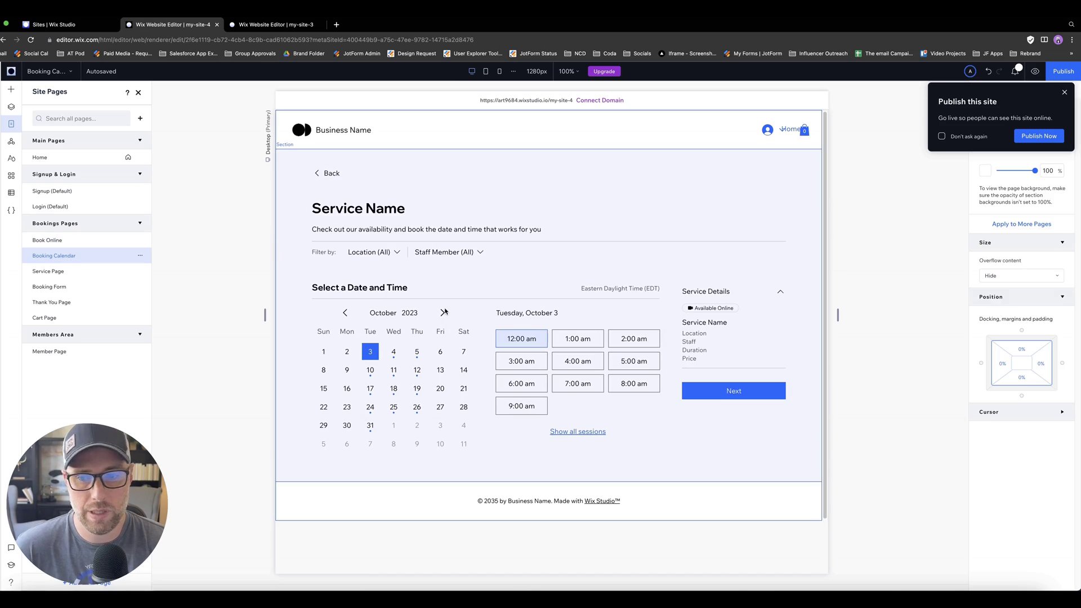
# - Open the Service Page and scroll down through upcoming sessions, cancellation policy and contact details
pyautogui.click(64, 273)
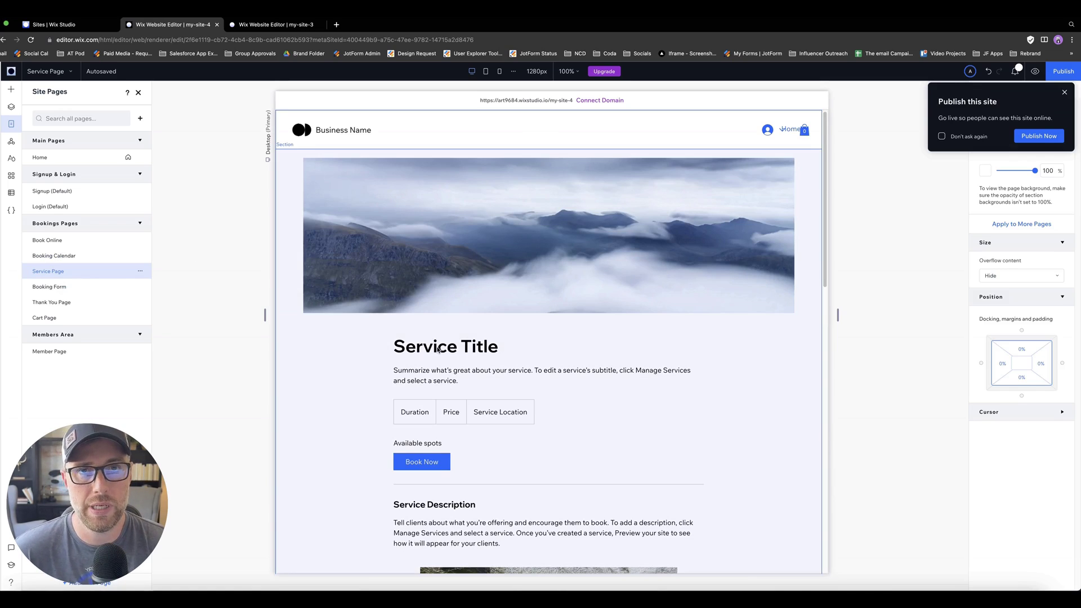
pyautogui.scroll(-10, 438, 349)
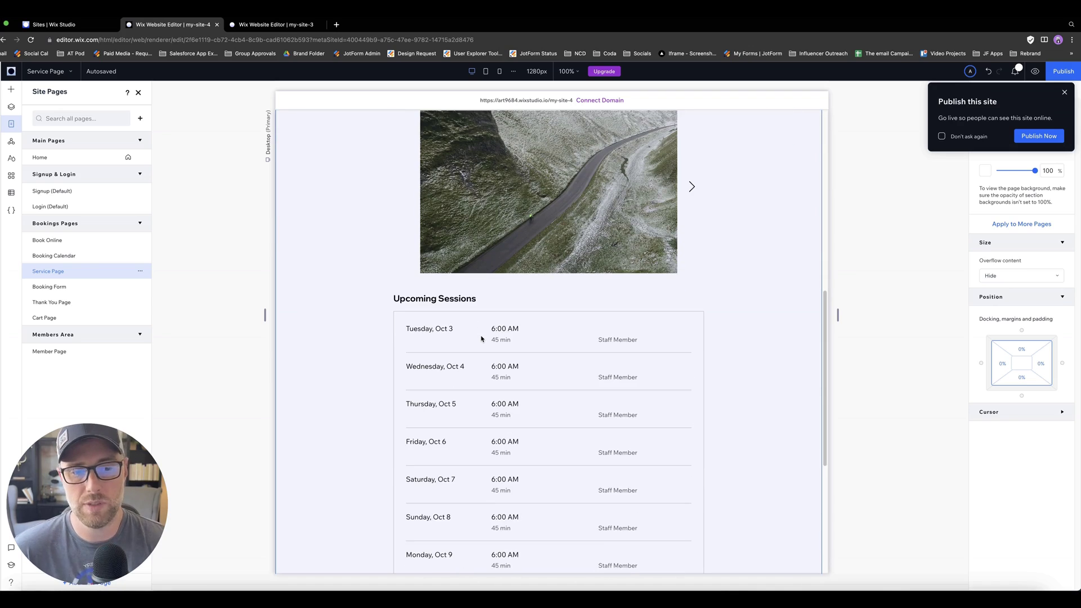
pyautogui.scroll(-3, 490, 340)
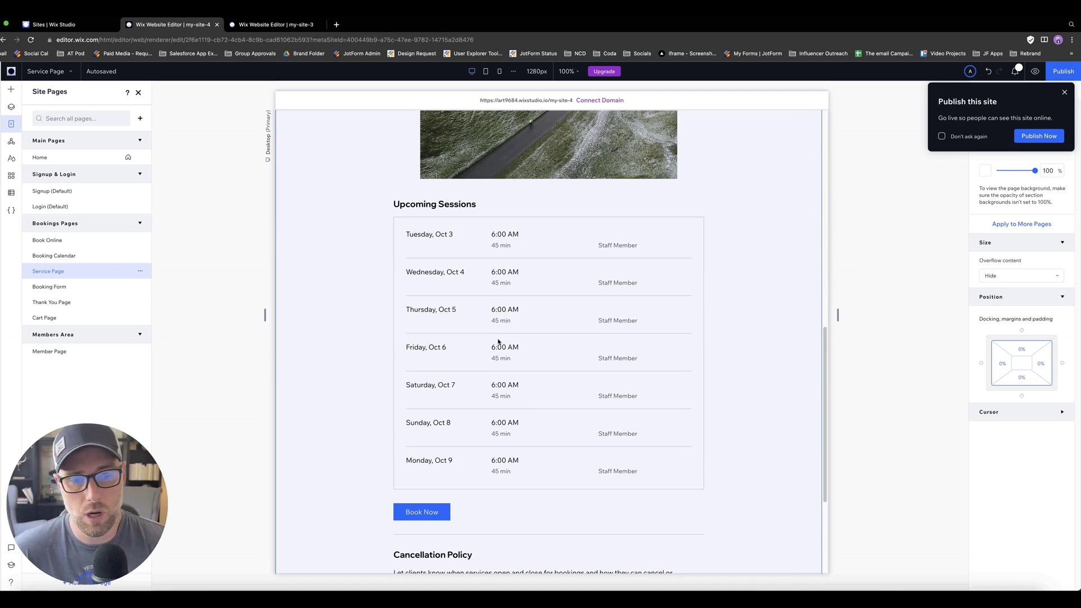
pyautogui.scroll(-6, 495, 349)
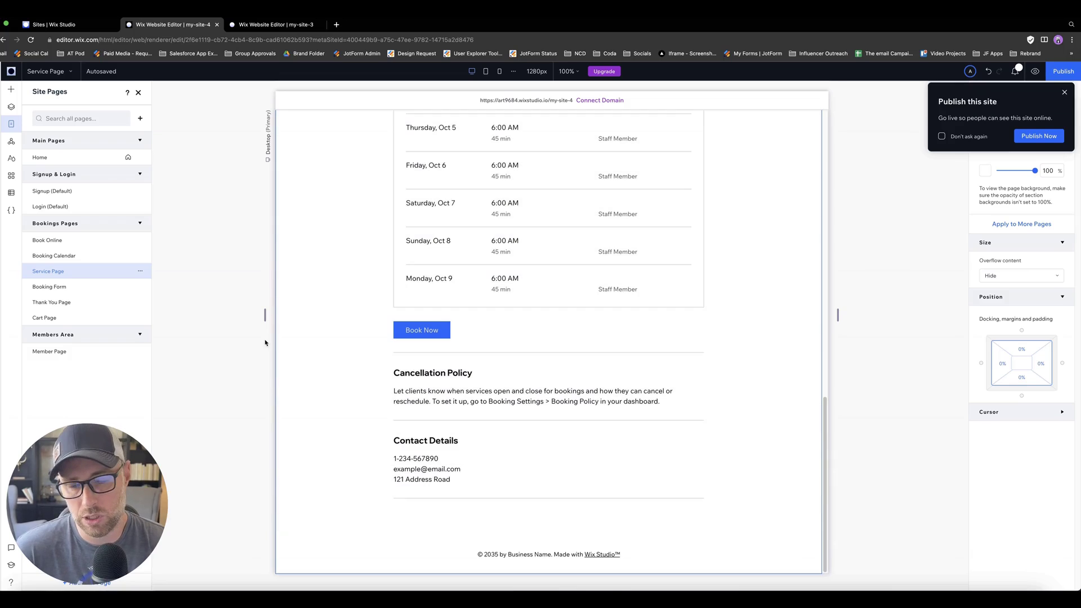
# - View the Booking Form and Thank You pages, previewing Thank You at mobile then desktop width
pyautogui.click(39, 286)
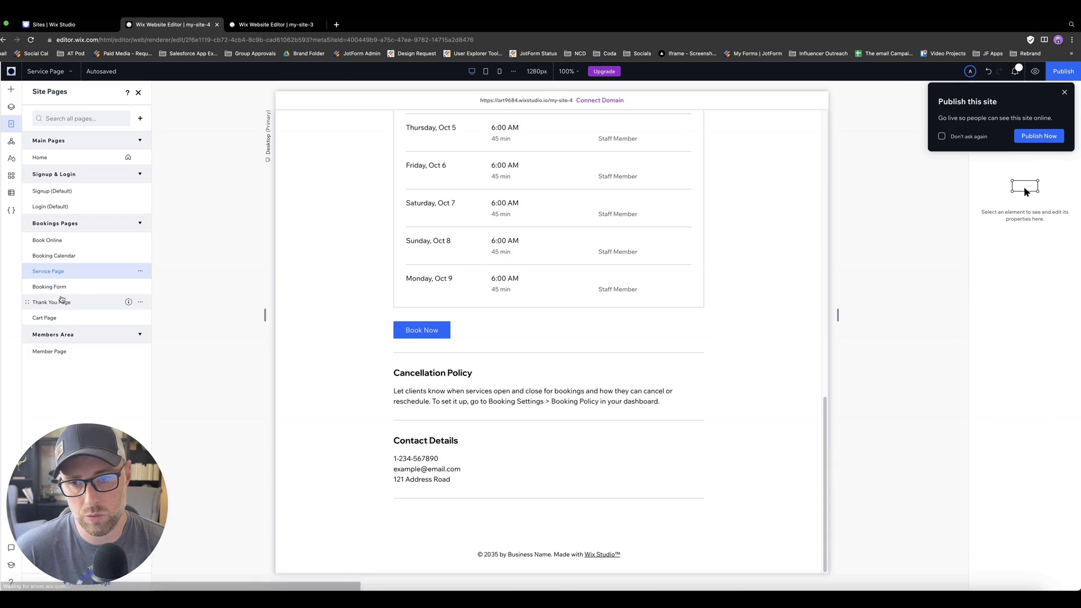
pyautogui.click(62, 286)
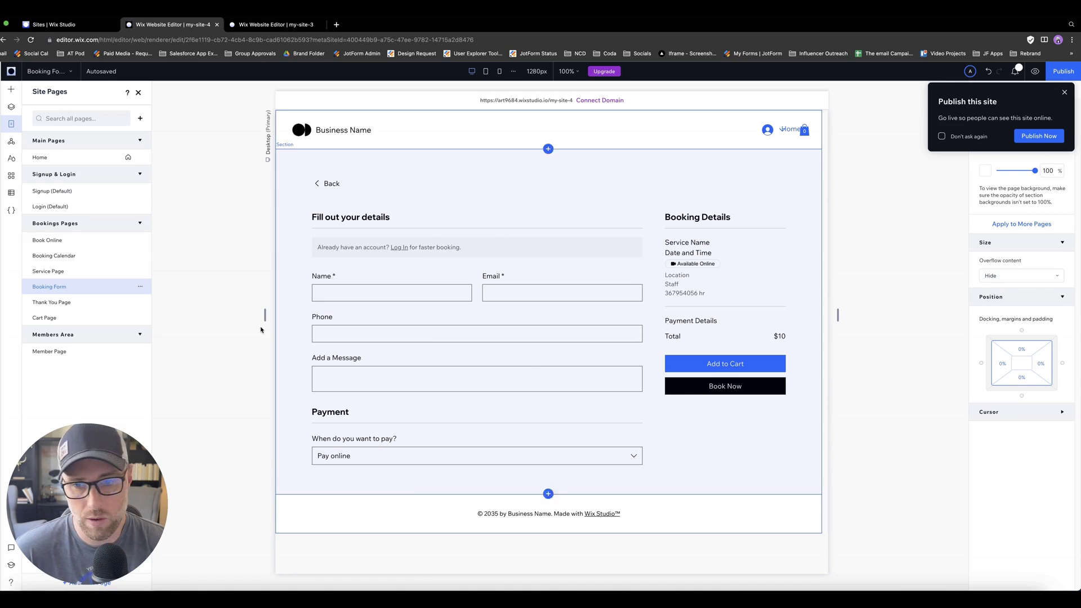
pyautogui.click(80, 304)
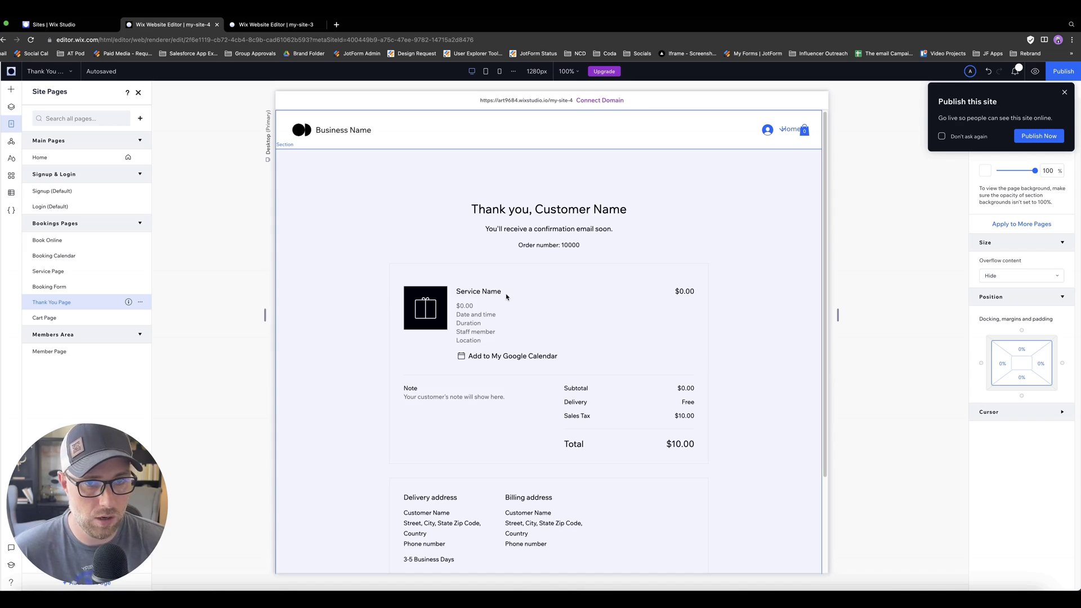
pyautogui.click(506, 297)
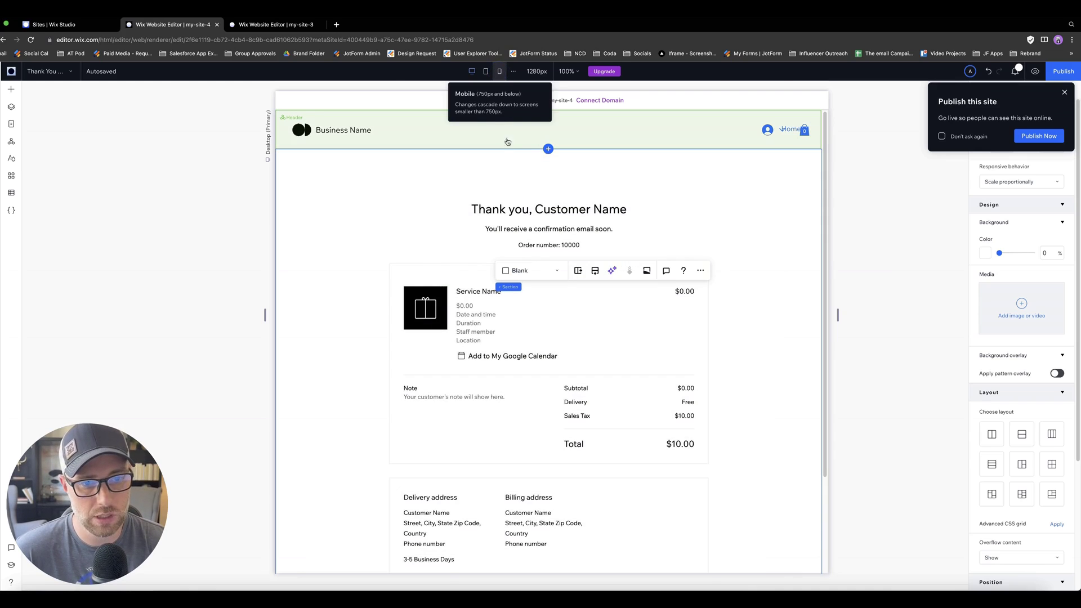
pyautogui.click(499, 71)
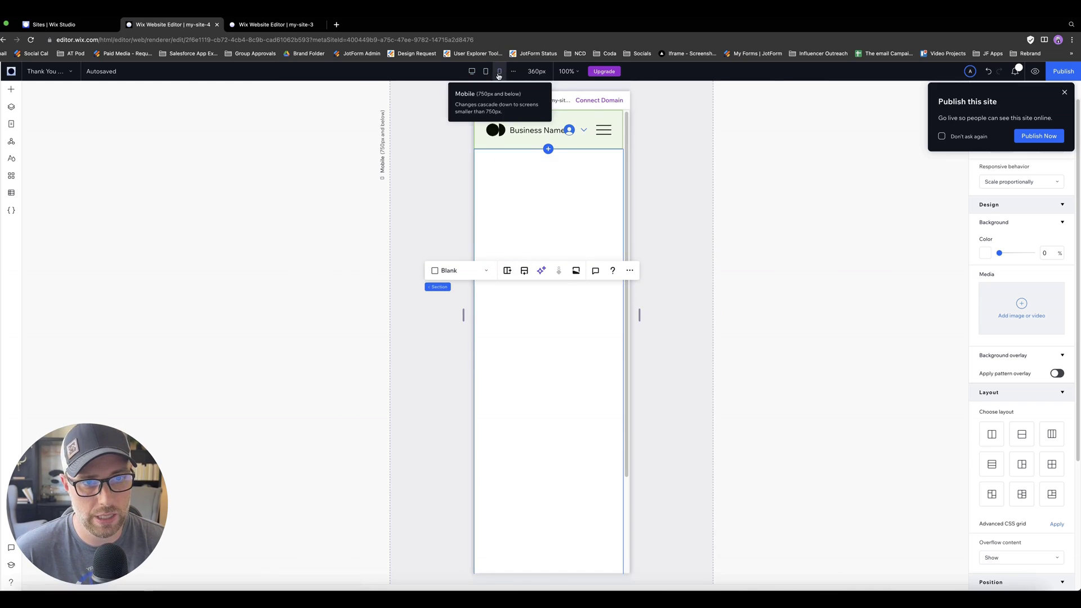
pyautogui.click(472, 71)
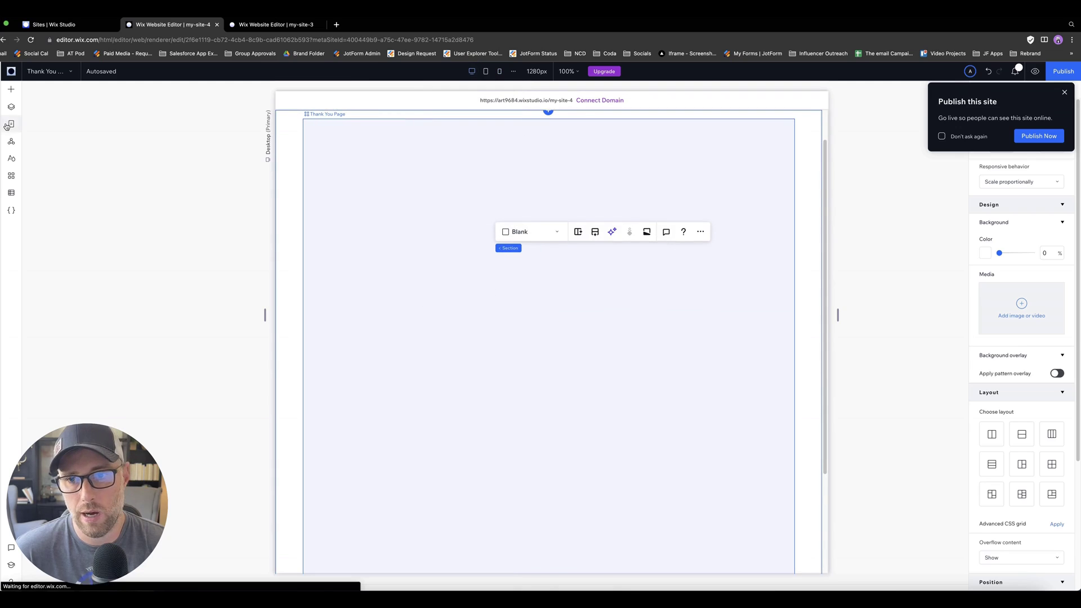
# - Check the empty Cart page, then return to the blank Home page
pyautogui.click(11, 125)
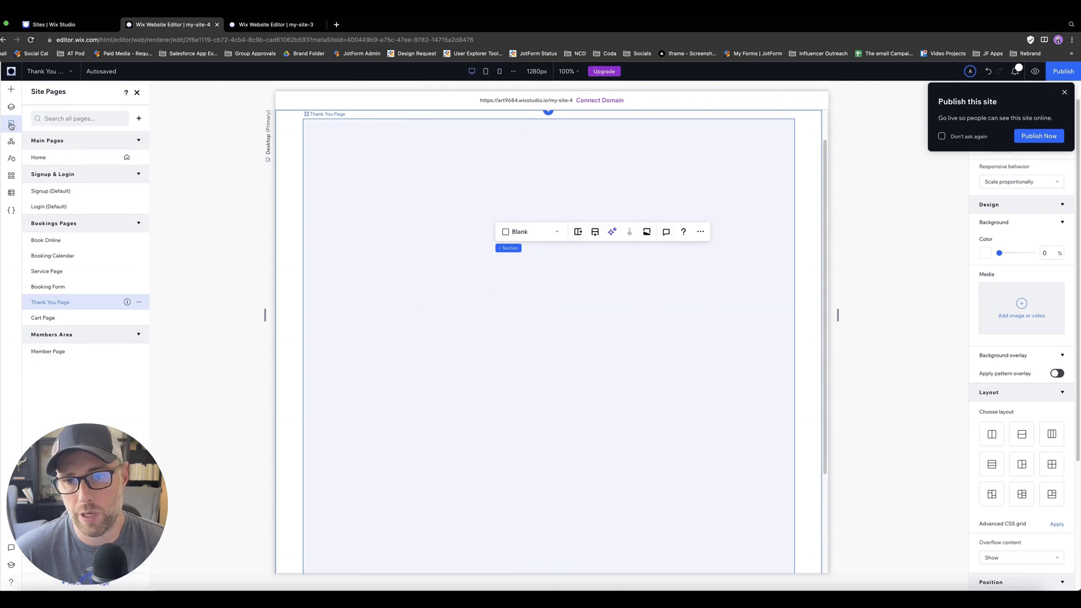
pyautogui.click(48, 317)
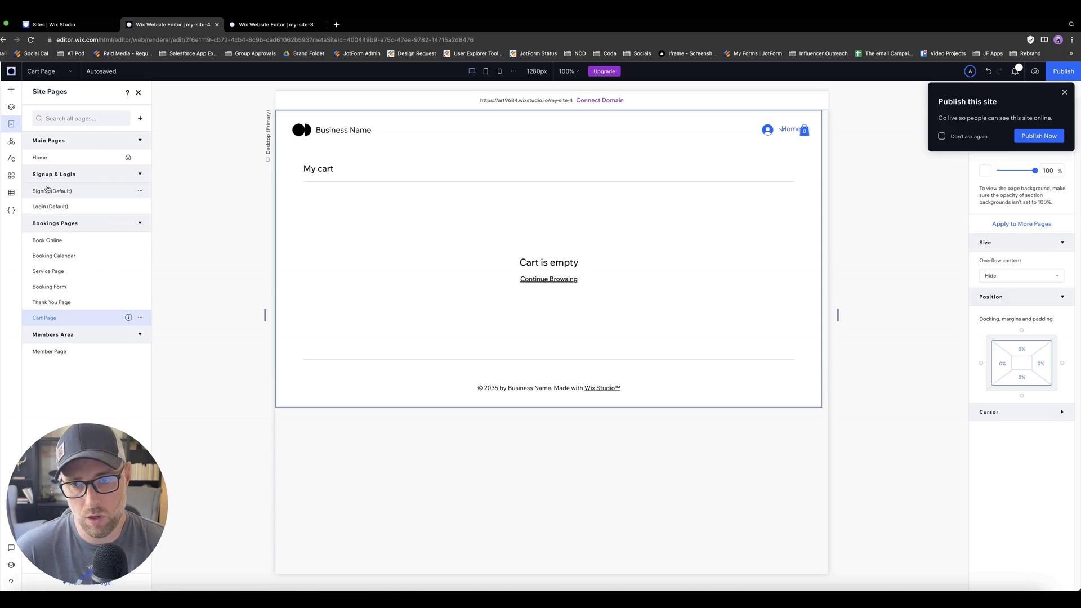
pyautogui.click(49, 163)
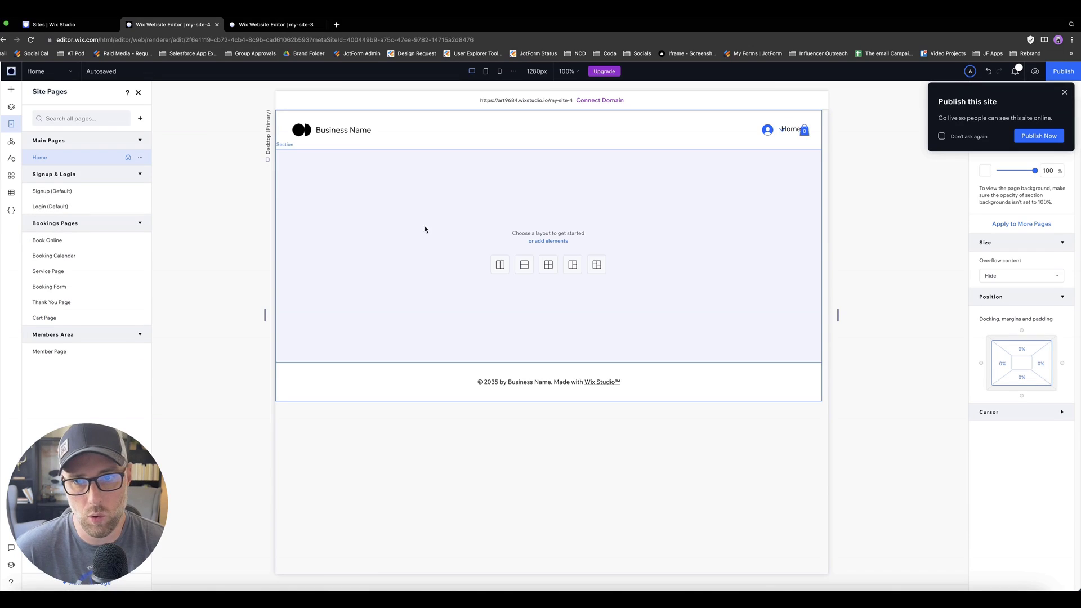
# - Replace the Home page's Featured Service widget with a Bookings Daily Agenda class schedule
pyautogui.click(11, 89)
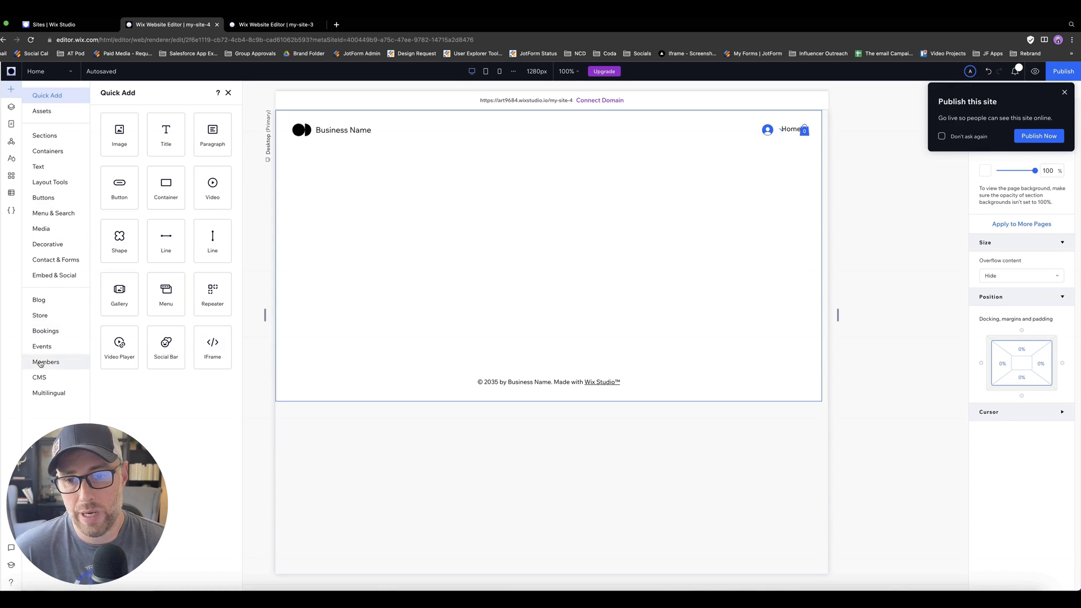
pyautogui.click(50, 332)
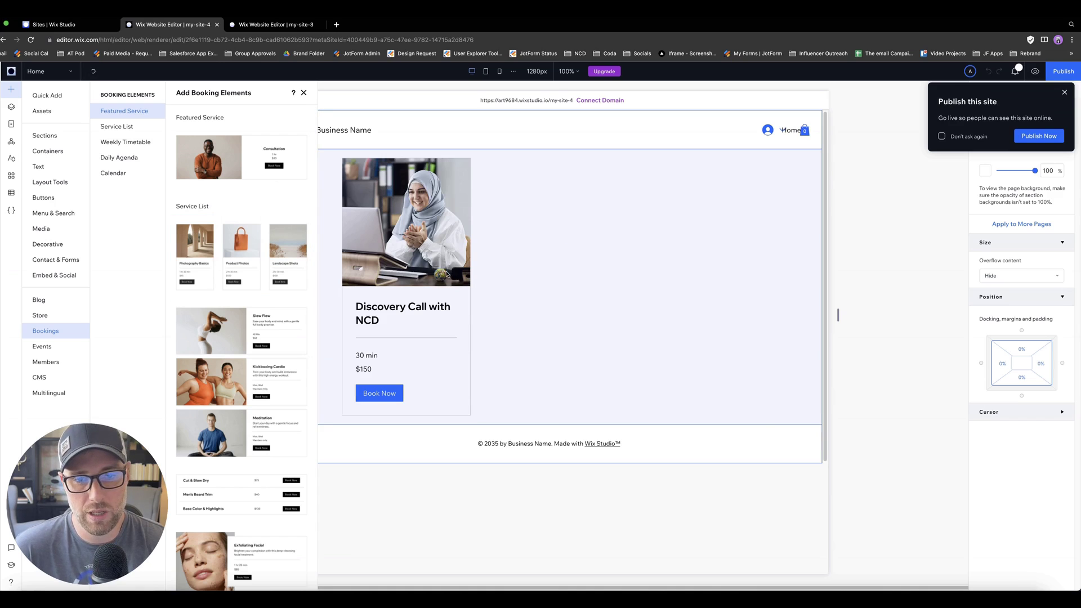
pyautogui.click(447, 274)
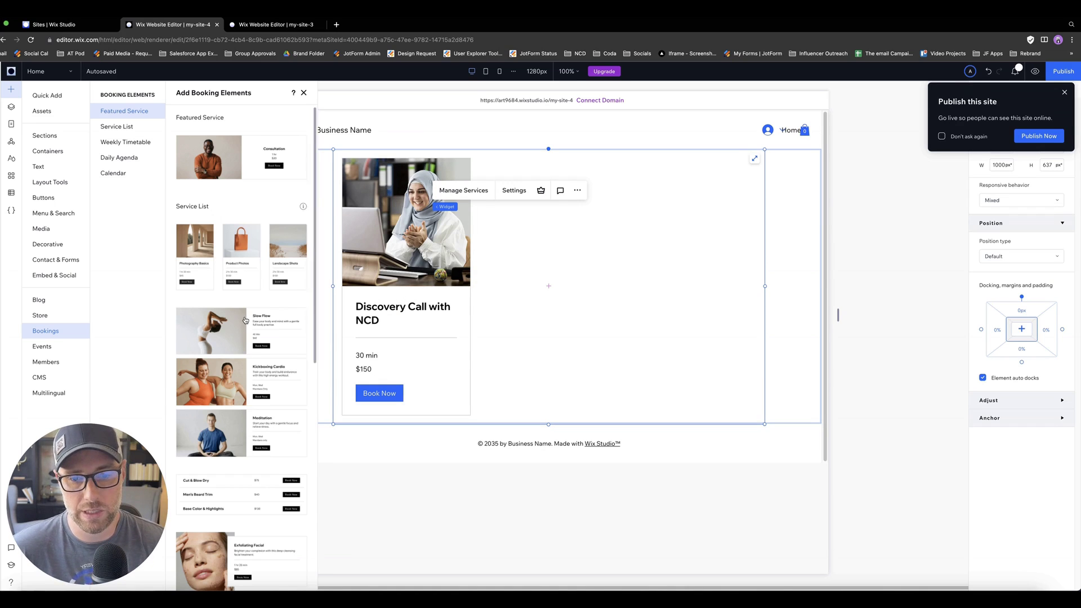
pyautogui.scroll(-10, 245, 320)
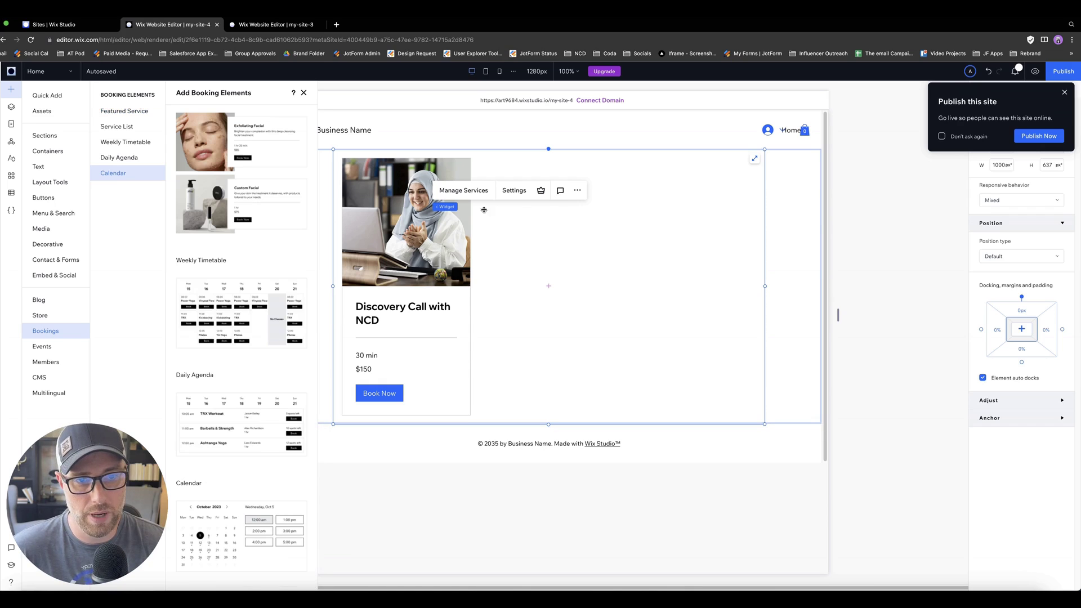
pyautogui.press('Delete')
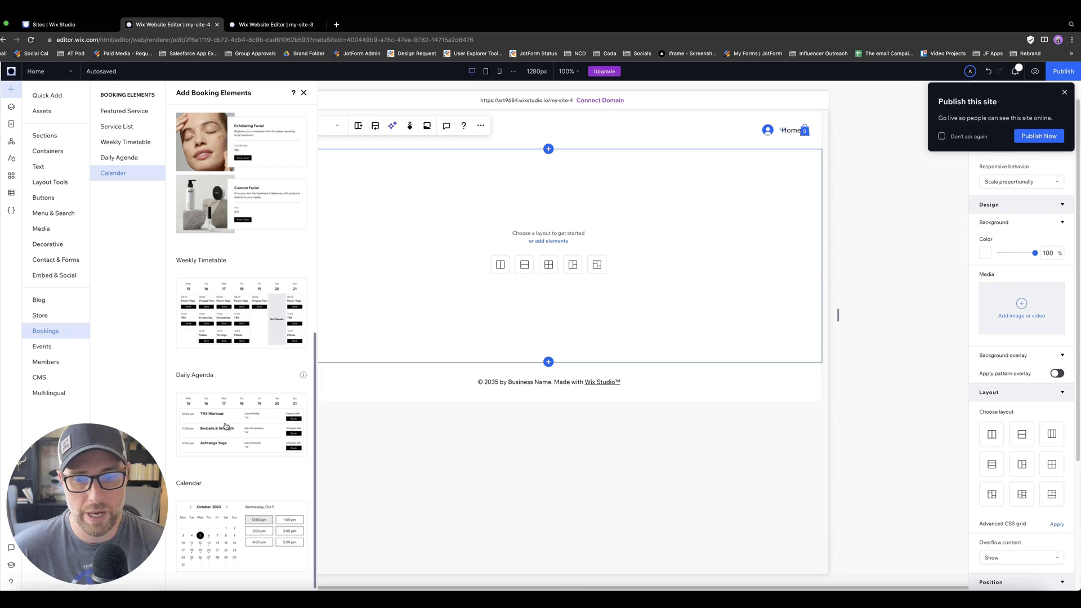
pyautogui.moveTo(224, 428); pyautogui.dragTo(535, 204)
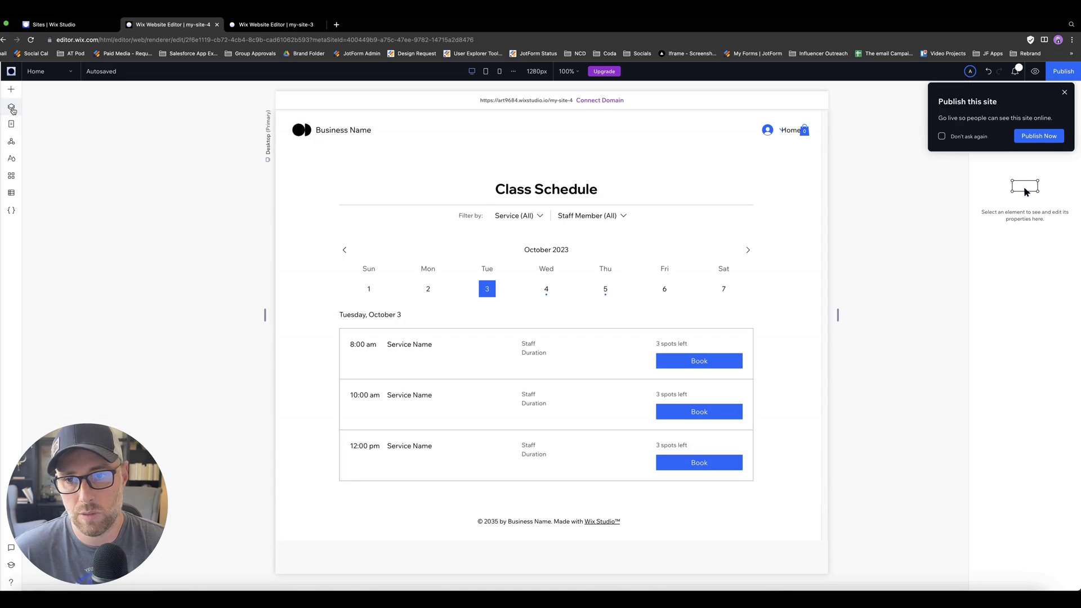
# - Set the Home page's permissions to Members only, limited to selected members, then edit allowed roles
pyautogui.click(12, 124)
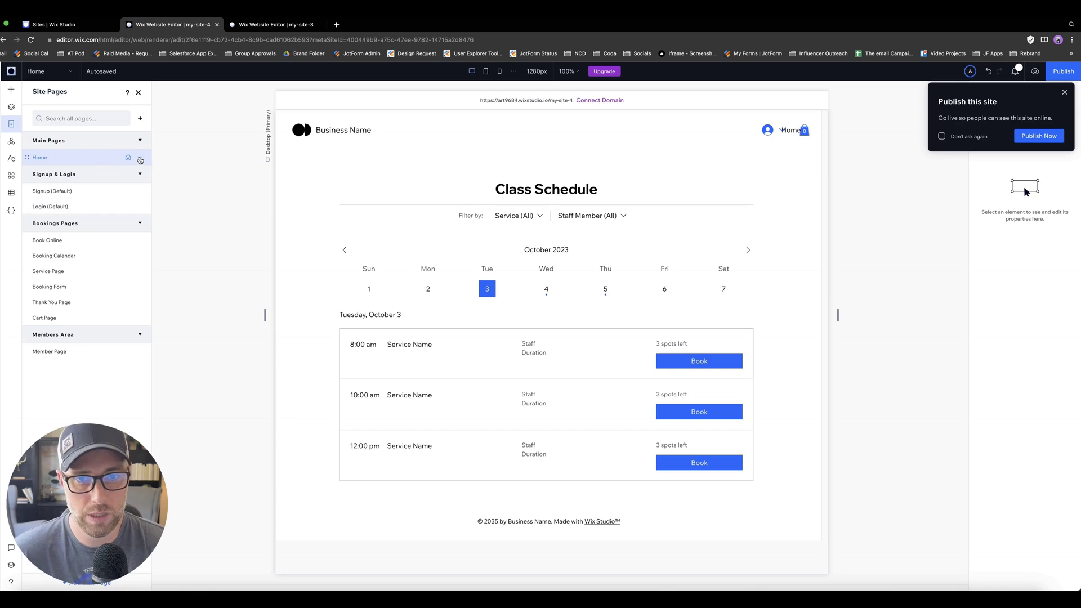
pyautogui.click(140, 159)
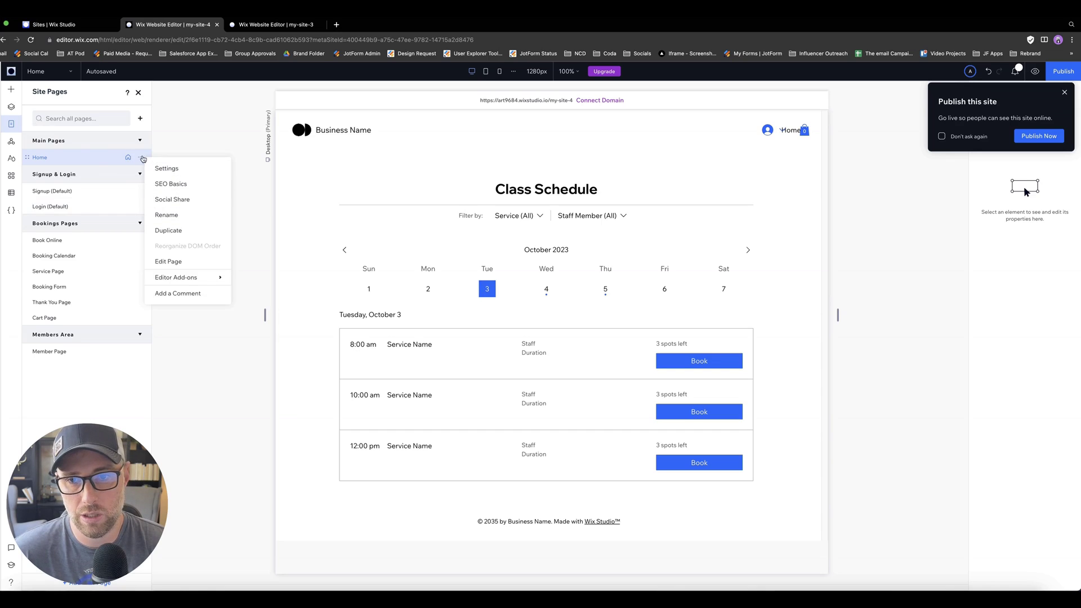
pyautogui.click(164, 168)
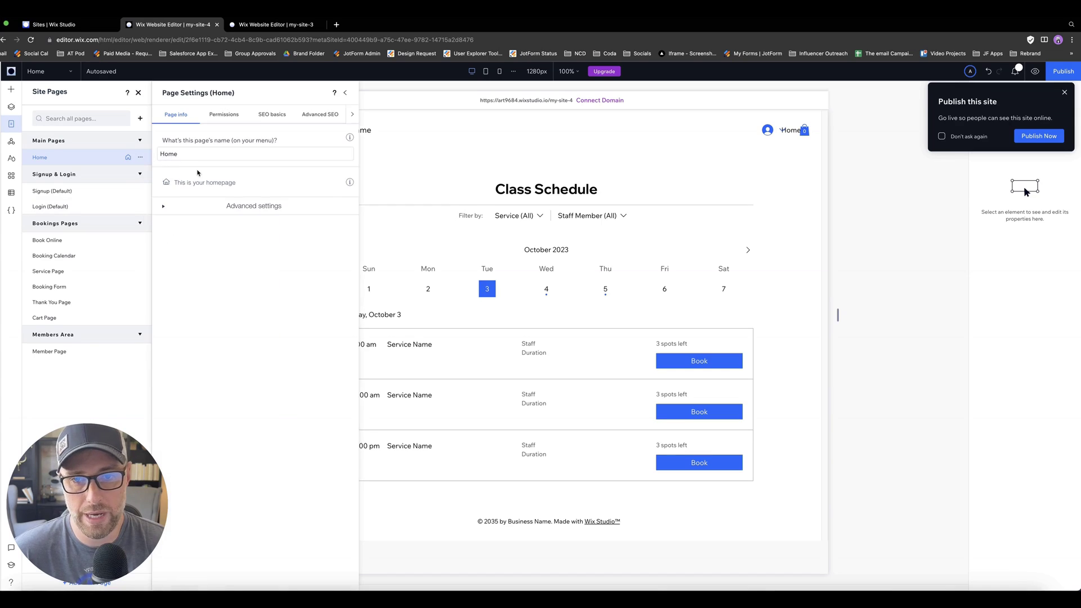
pyautogui.click(242, 117)
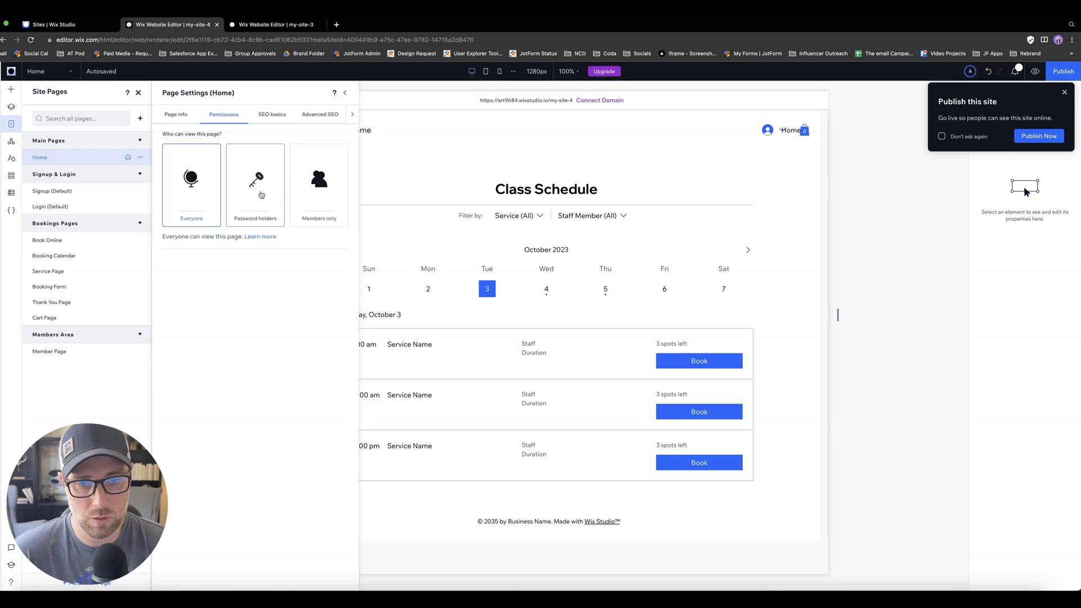
pyautogui.click(319, 197)
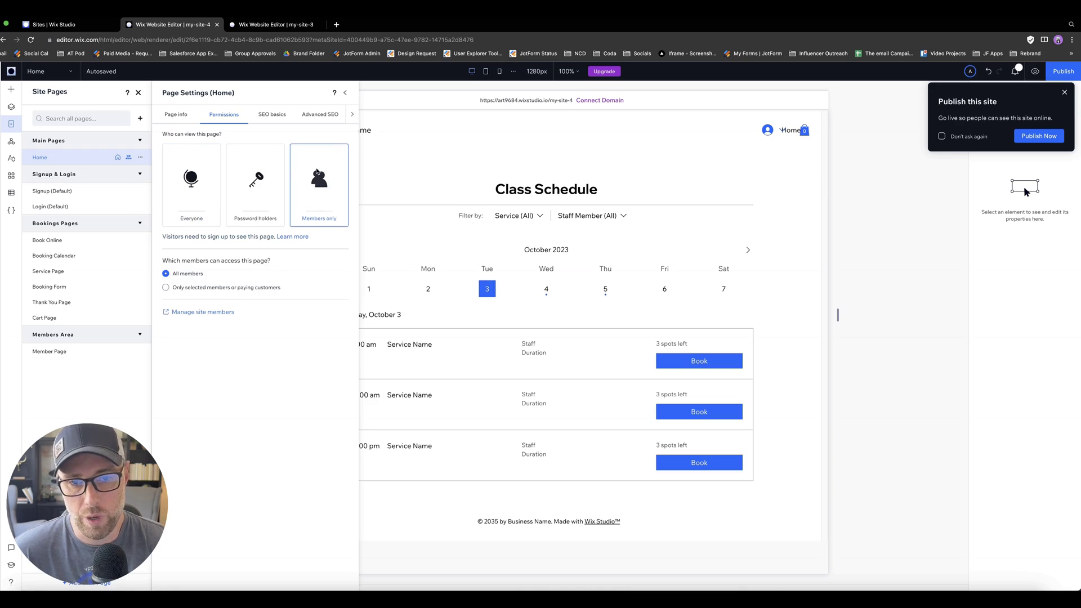
pyautogui.click(198, 287)
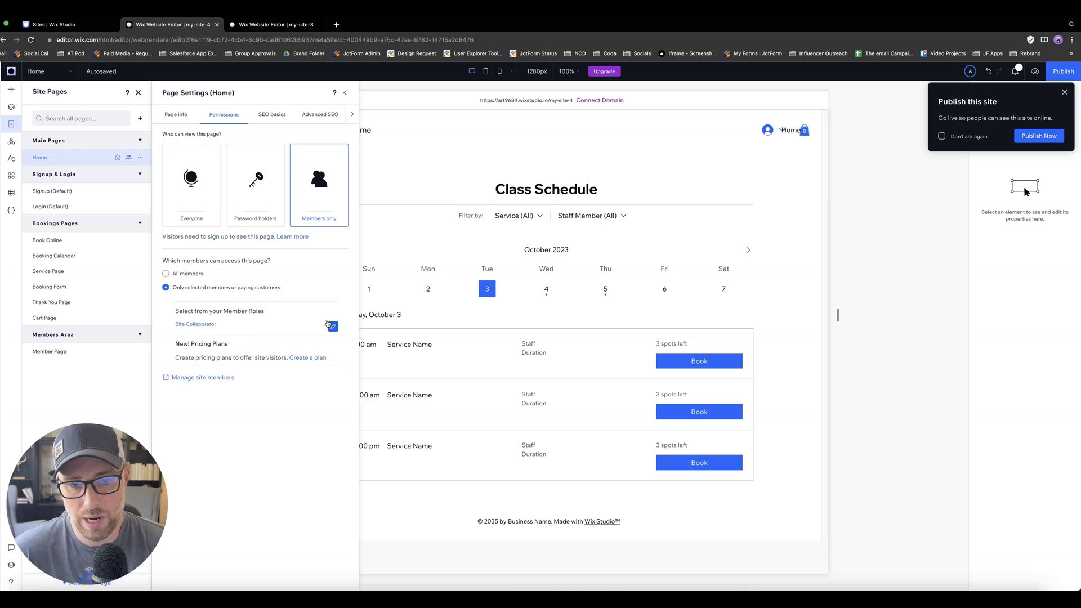
pyautogui.click(333, 327)
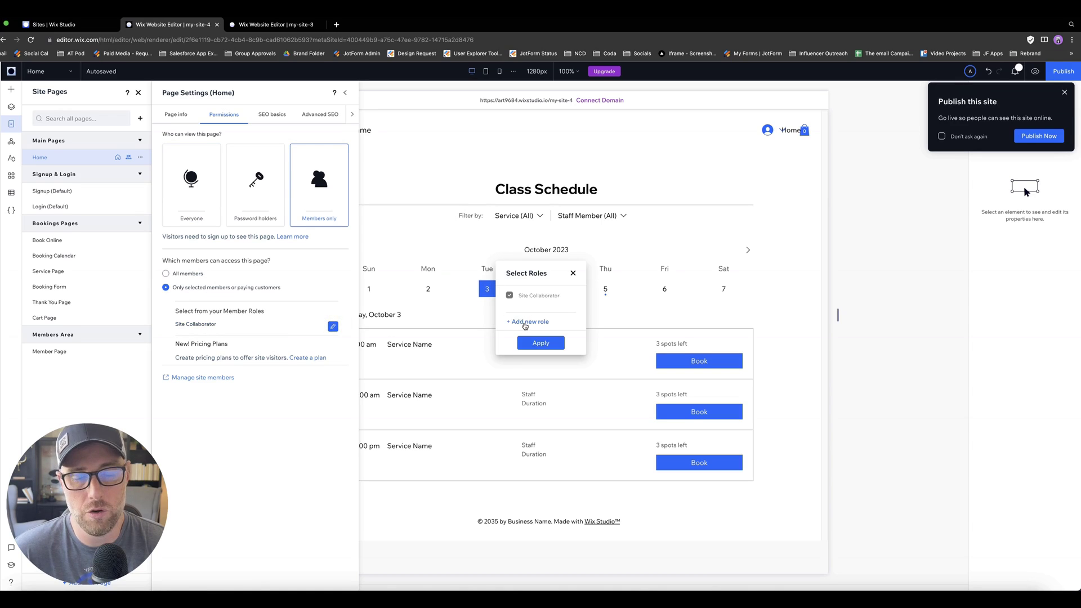